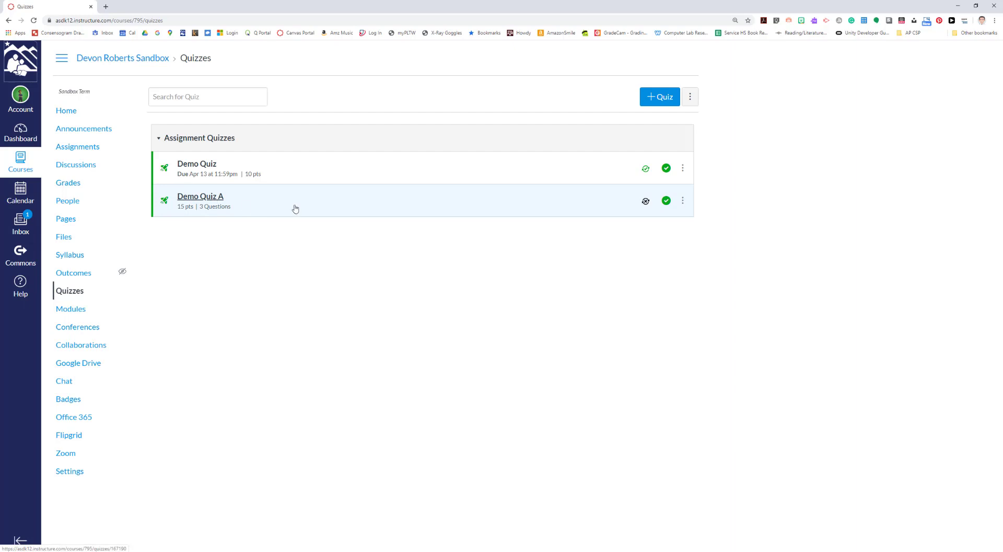
Step: Open the questions of Demo Quiz A for editing and update Question 1 to be worth 2 points
left_click(204, 198)
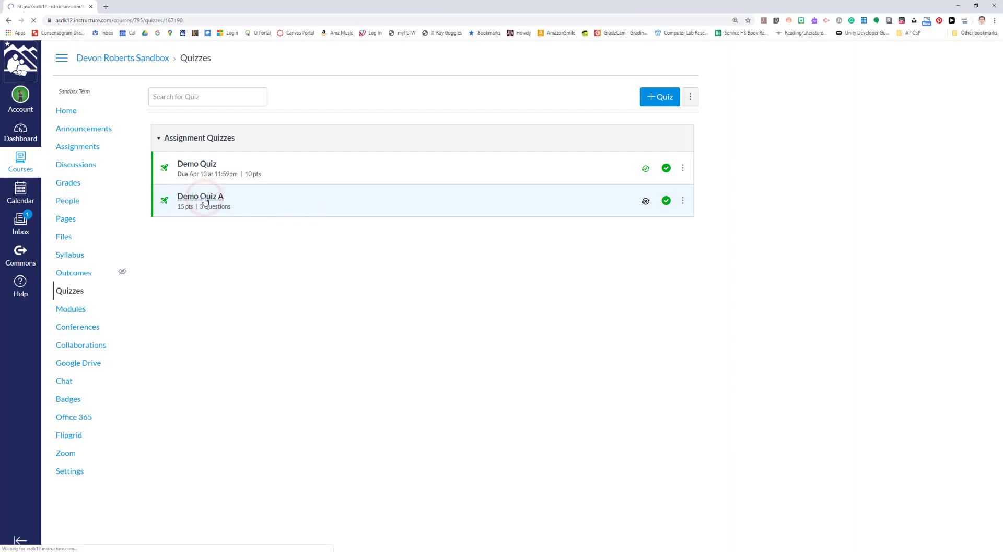
left_click(517, 98)
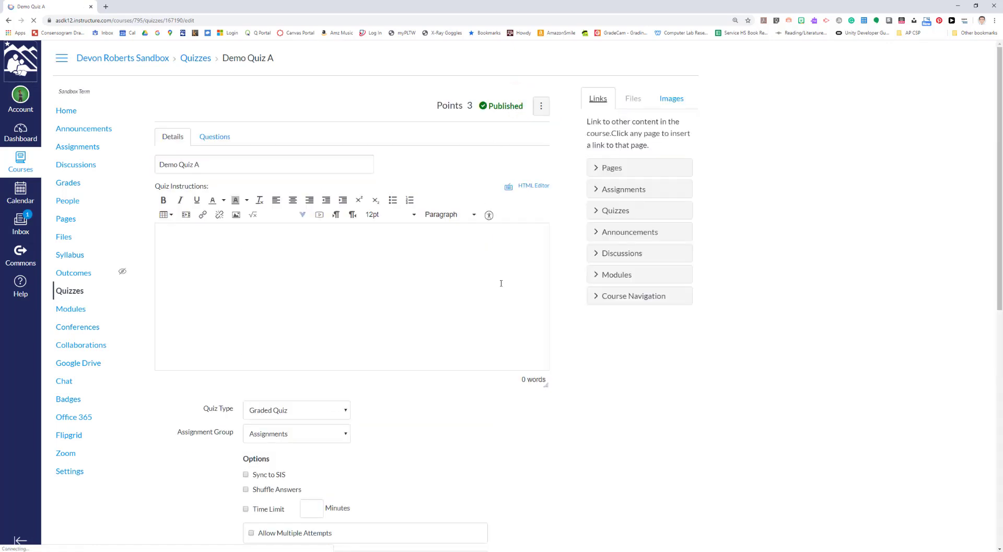
left_click(214, 137)
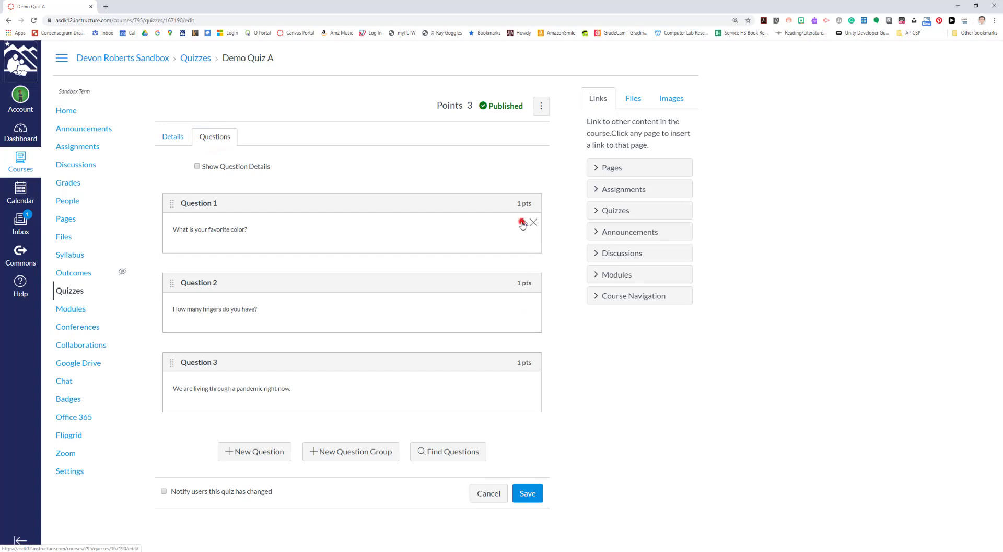
left_click(523, 222)
double_click(517, 212)
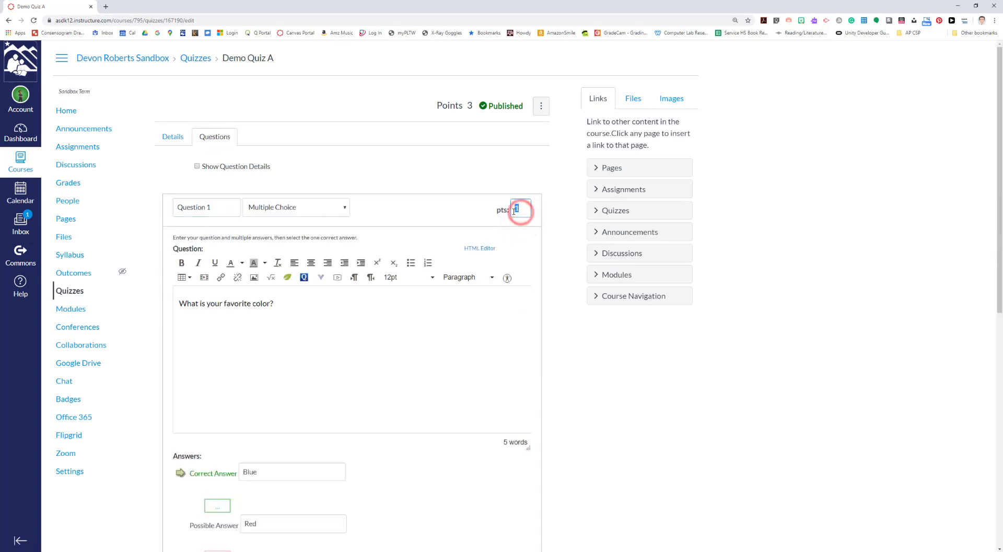
type("2")
scroll(526, 422, "down", 4)
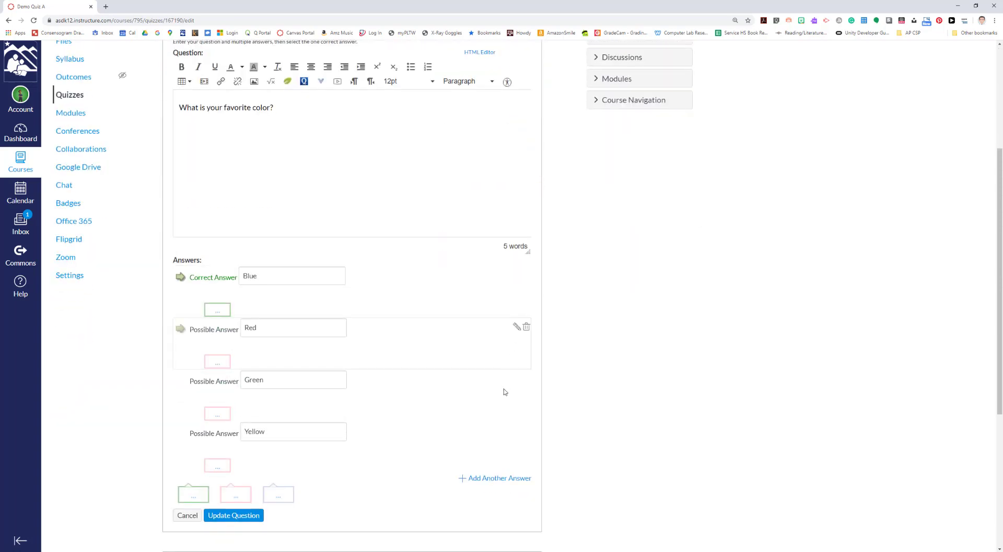
left_click(234, 516)
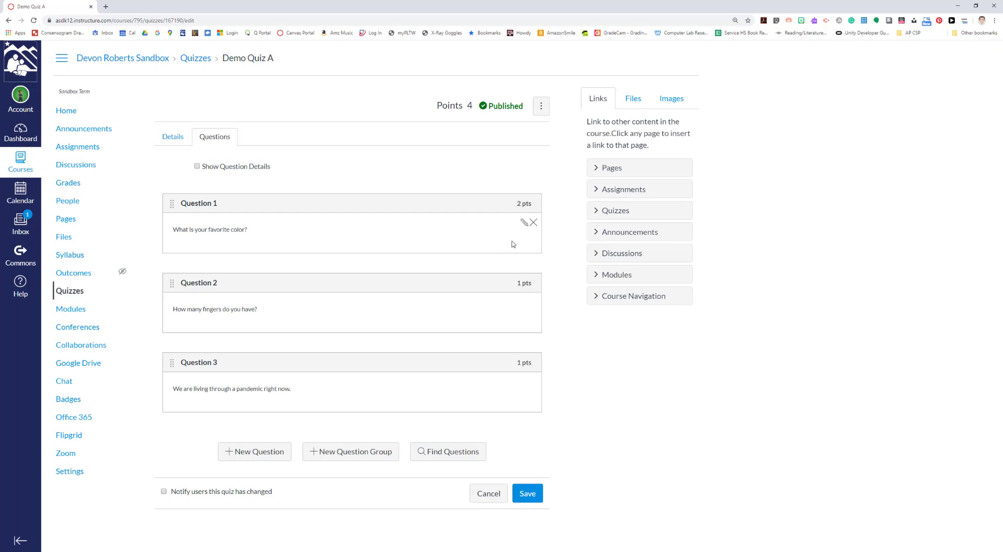
Step: Set Question 1 of Demo Quiz A back to 1 point and update the question
left_click(524, 222)
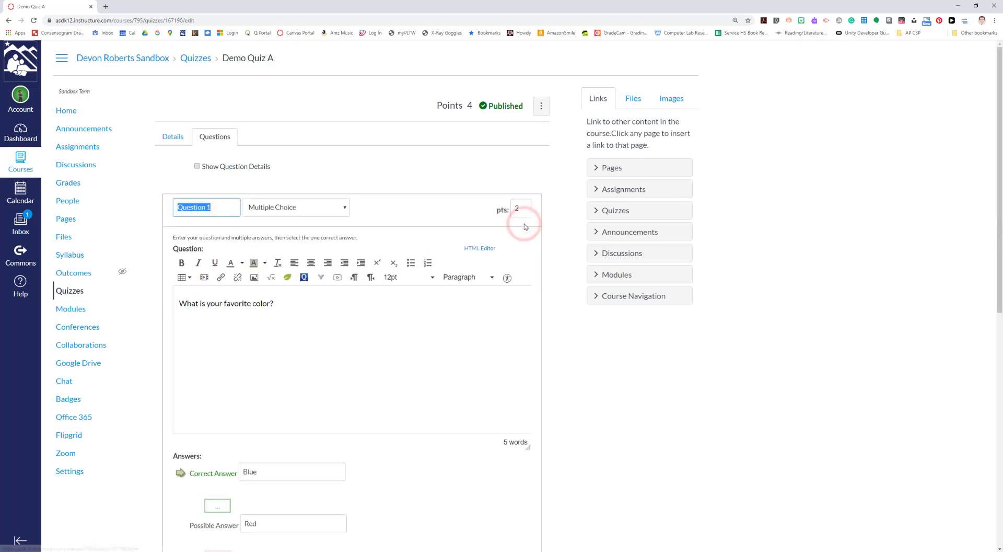
left_click(522, 207)
type("1")
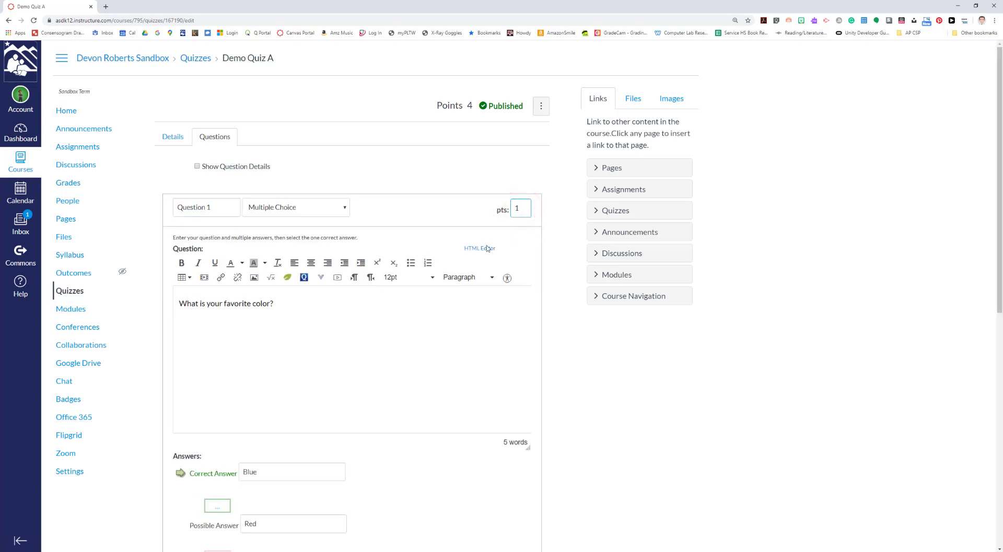
scroll(472, 332, "down", 4)
left_click(233, 515)
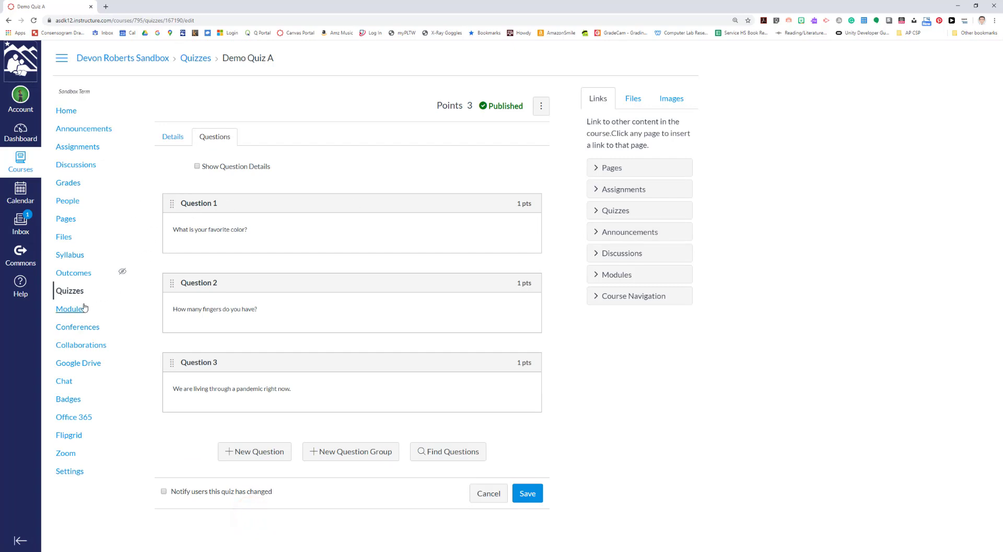
Step: Edit Demo Quiz from the course's quiz list, set its points to 20 and save it
left_click(68, 291)
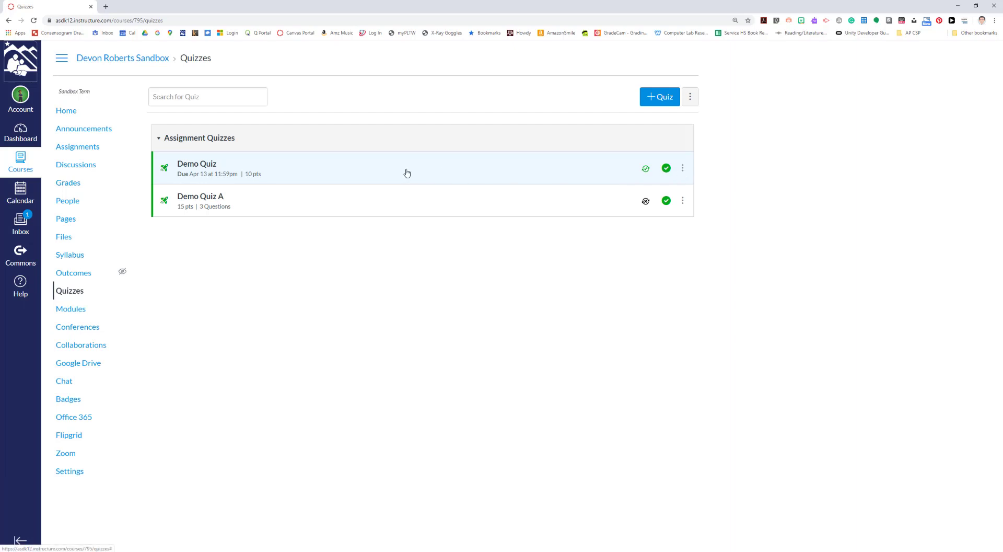
left_click(682, 169)
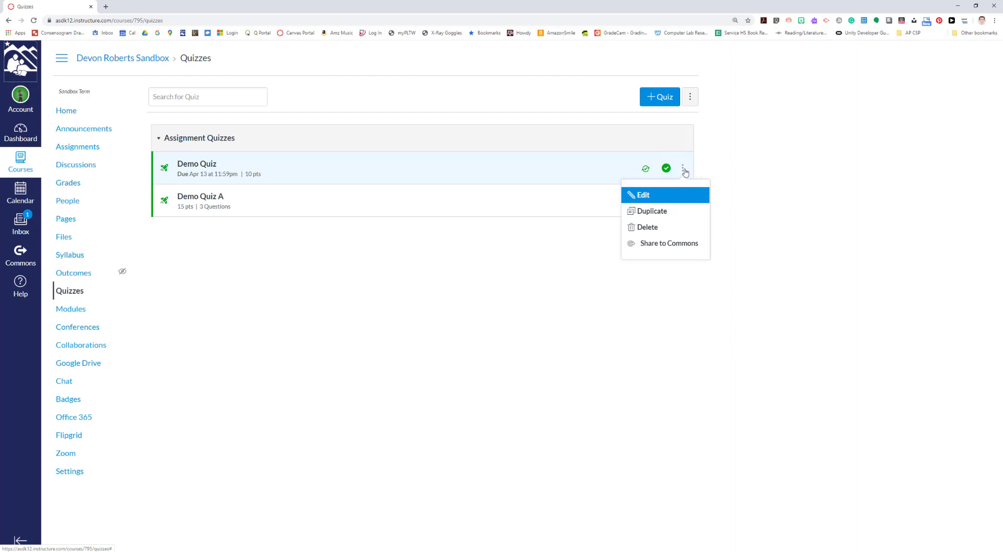
left_click(645, 195)
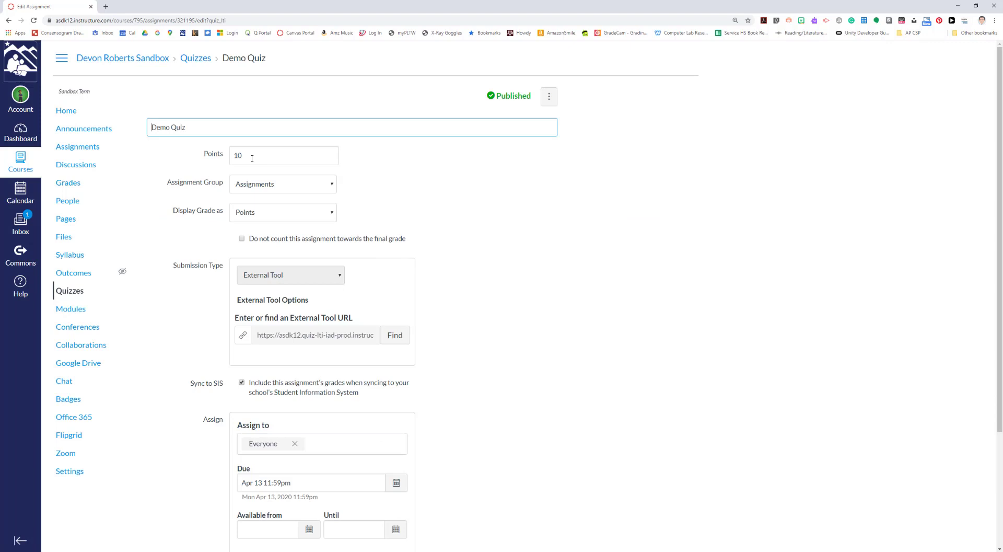
double_click(252, 156)
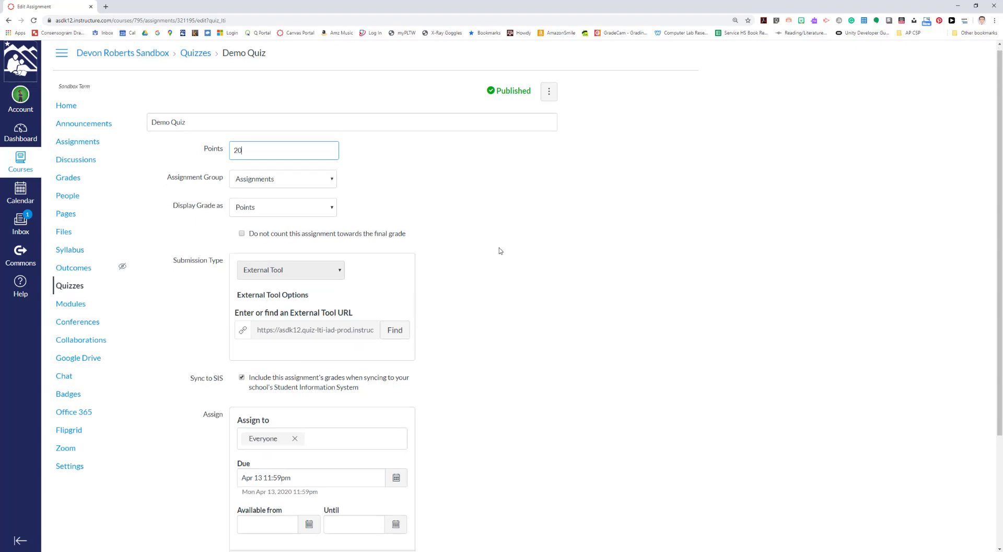
scroll(499, 272, "down", 3)
left_click(543, 462)
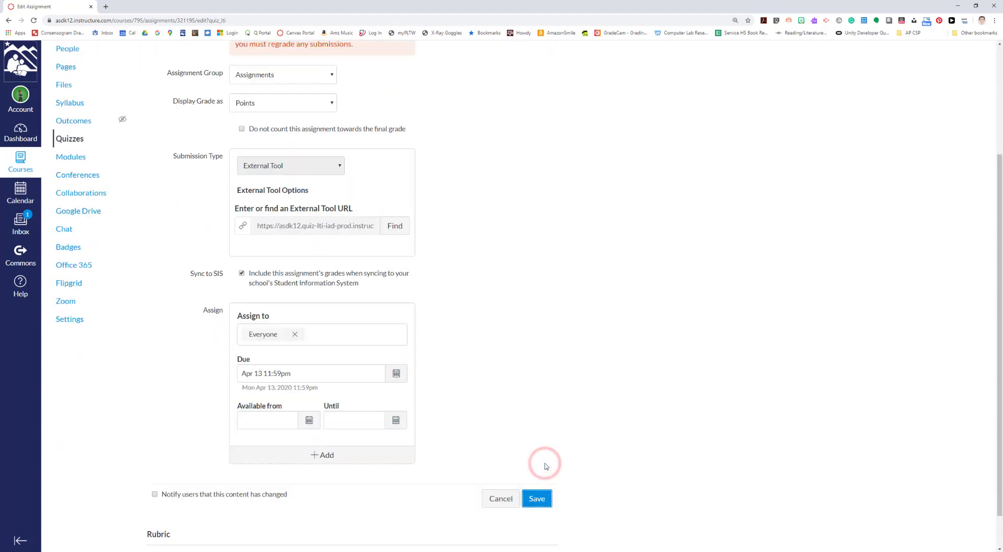
left_click(534, 496)
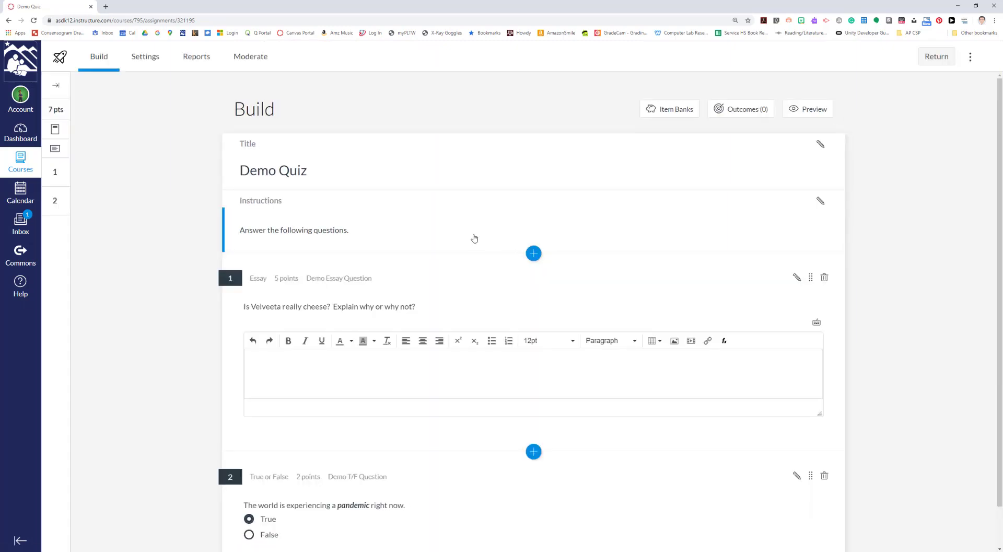
Step: Leave the Demo Quiz builder and switch the course to Student View
scroll(734, 389, "down", 1)
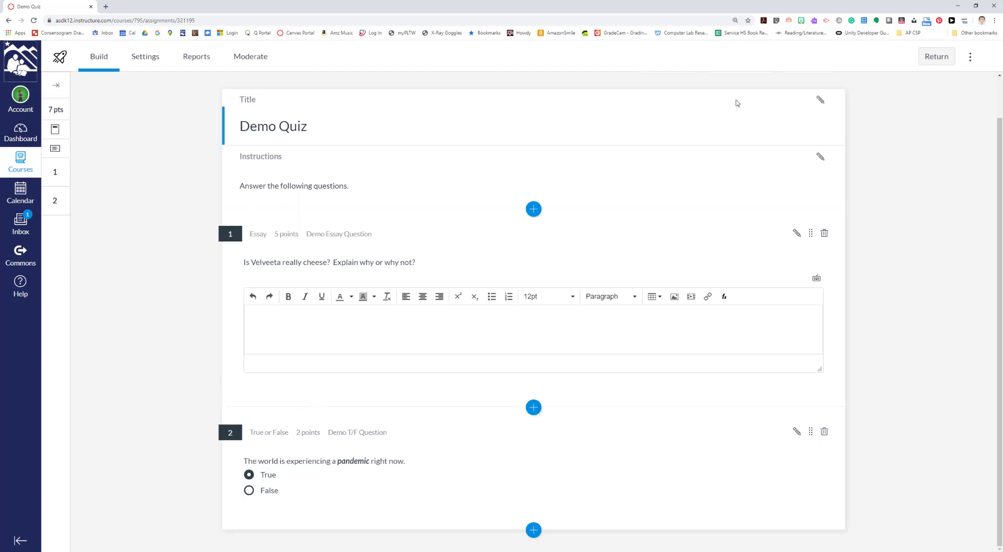
left_click(935, 56)
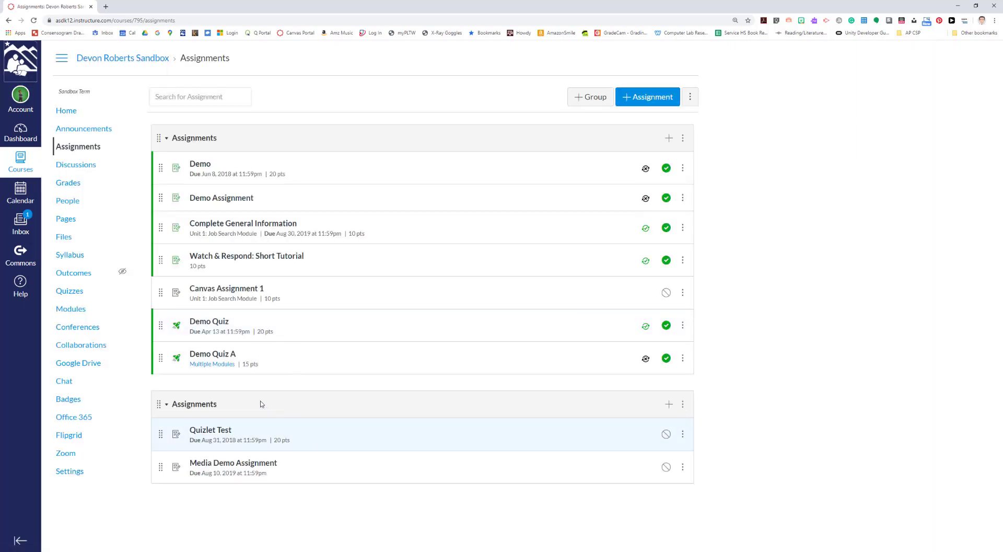
left_click(72, 472)
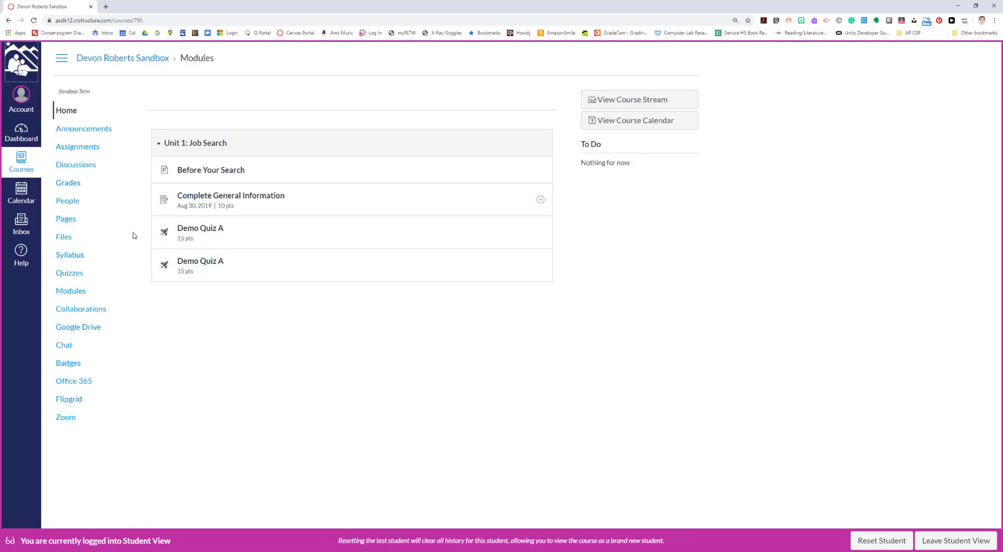
Step: Open Demo Quiz as the test student and view the results of the existing attempt
left_click(71, 273)
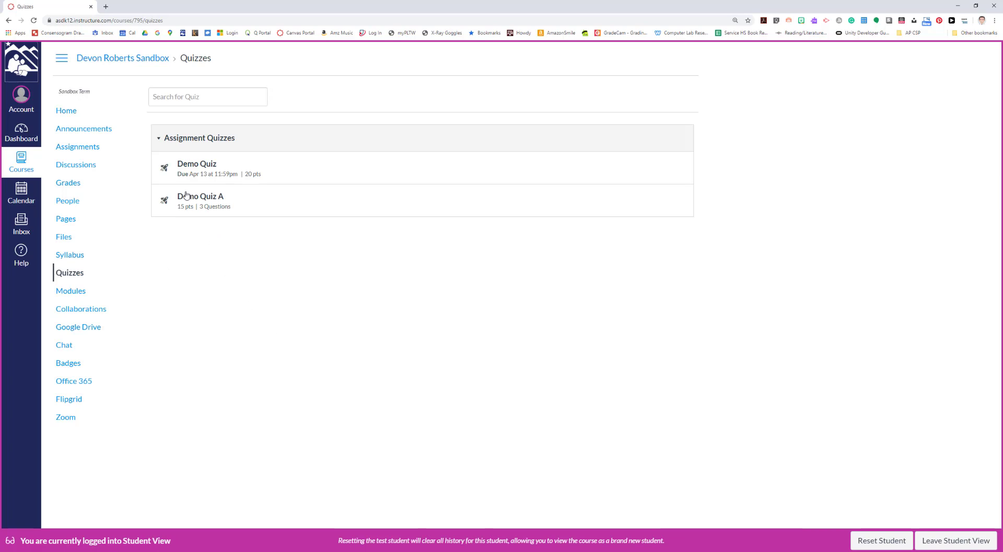
left_click(188, 165)
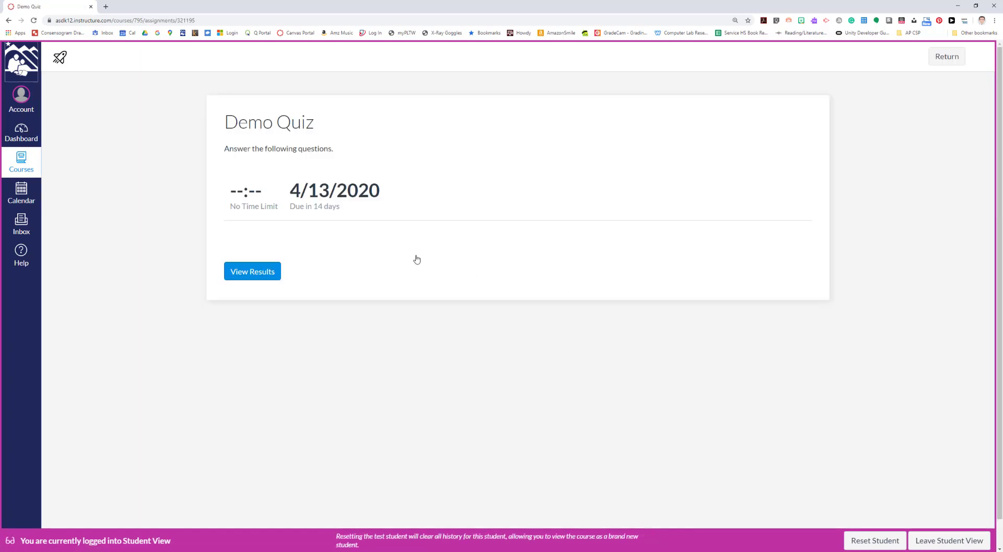
left_click(249, 271)
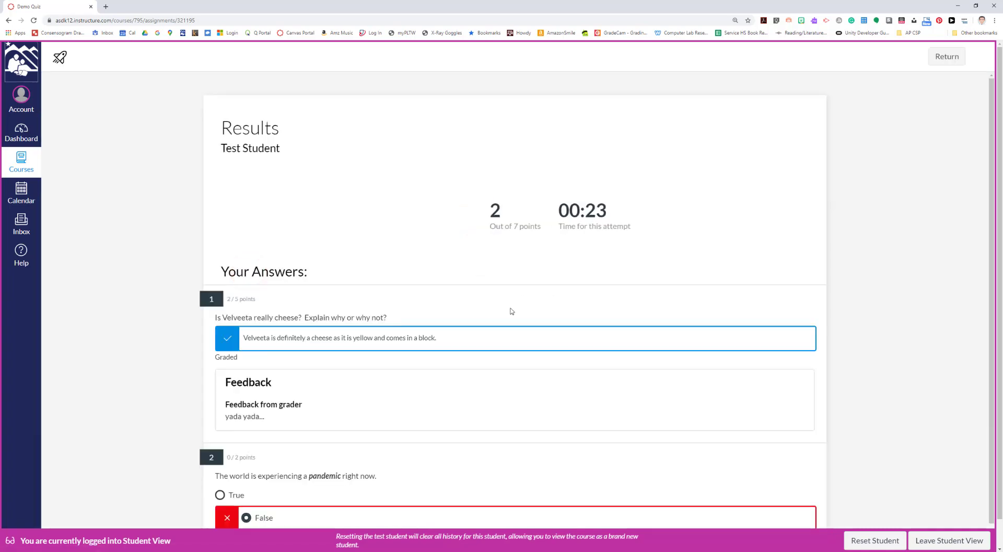
Step: Reset the test student and begin a fresh attempt of Demo Quiz
left_click(854, 540)
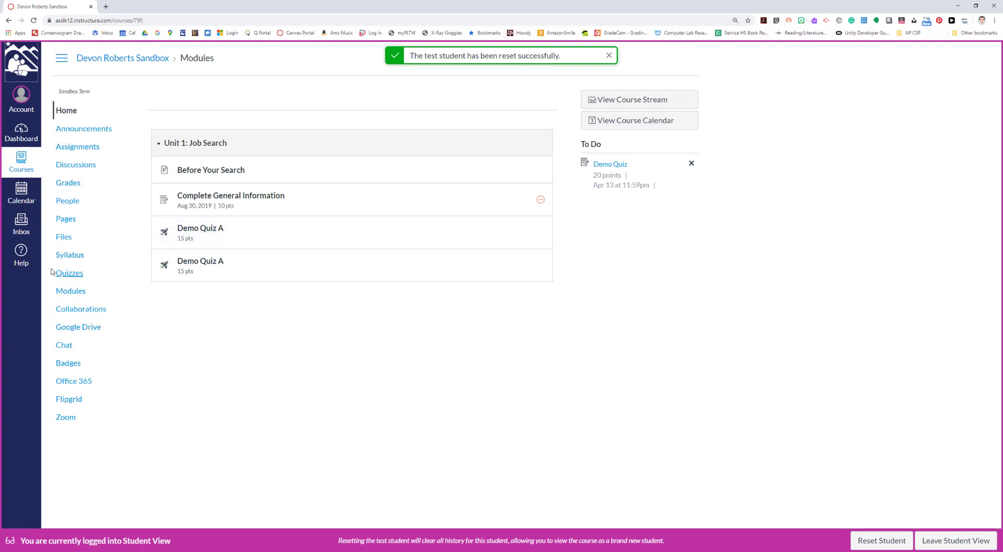
left_click(70, 272)
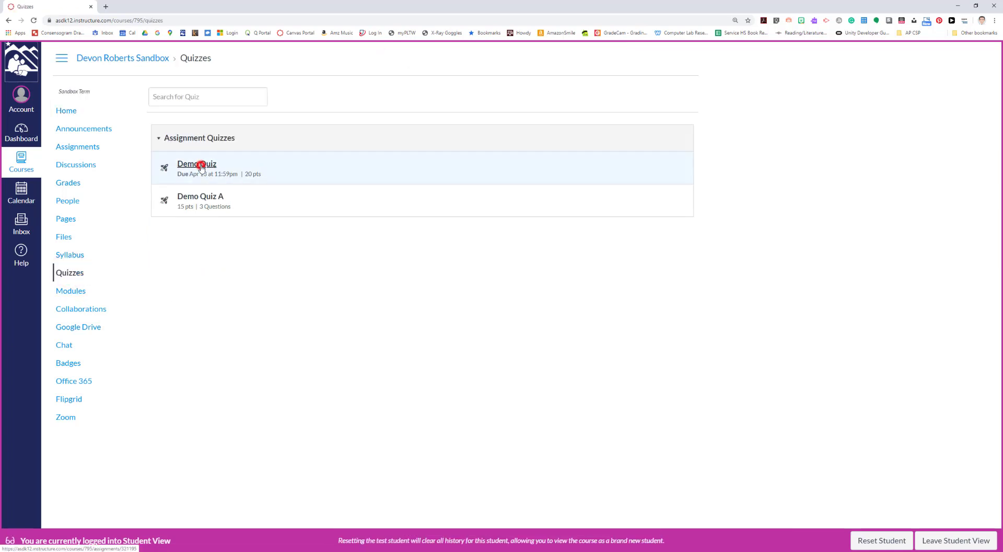
left_click(201, 165)
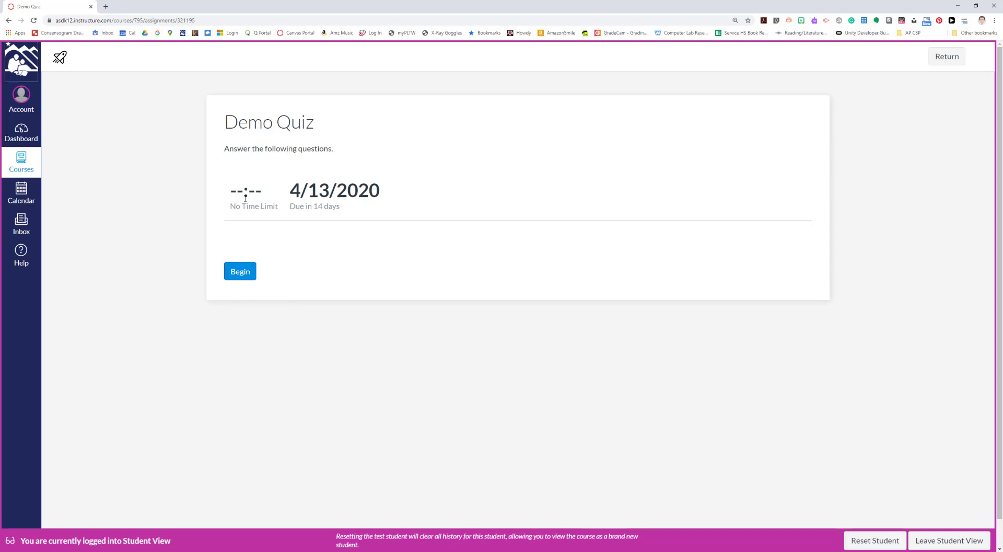
left_click(239, 275)
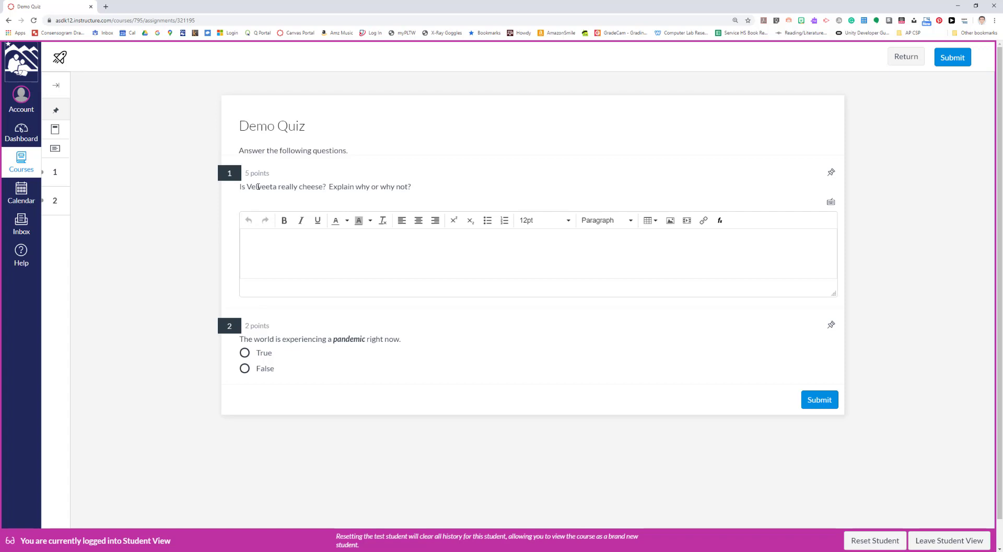
Step: Answer the Velveeta essay question with "Yes it is cheese because it is yellow and comes in a block."
left_click(284, 241)
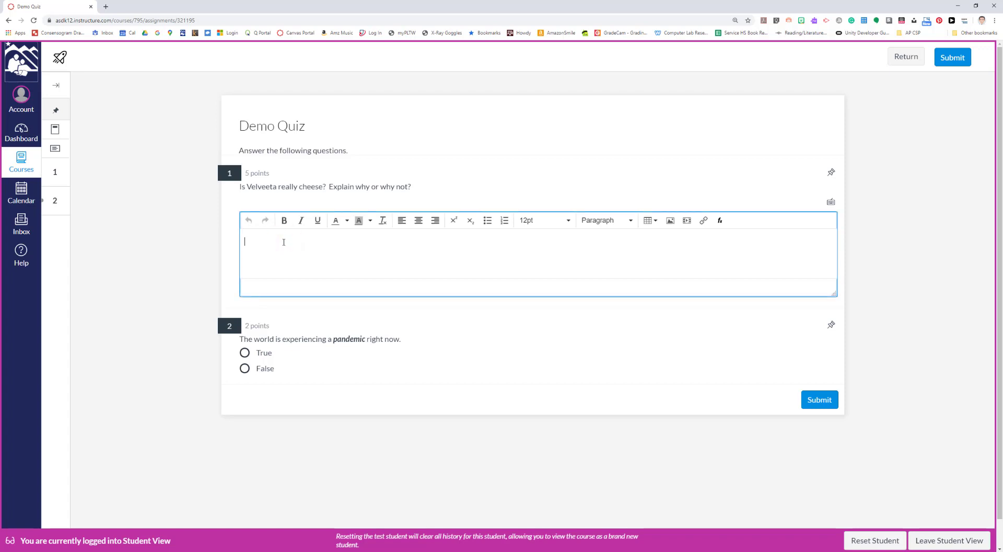
type("Yes")
key("BackSpace")
key("BackSpace")
key("BackSpace")
key("BackSpace")
key("BackSpace")
key("BackSpace")
key("BackSpace")
key("BackSpace")
key("BackSpace")
key("BackSpace")
key("BackSpace")
key("BackSpace")
type("comes in a block.")
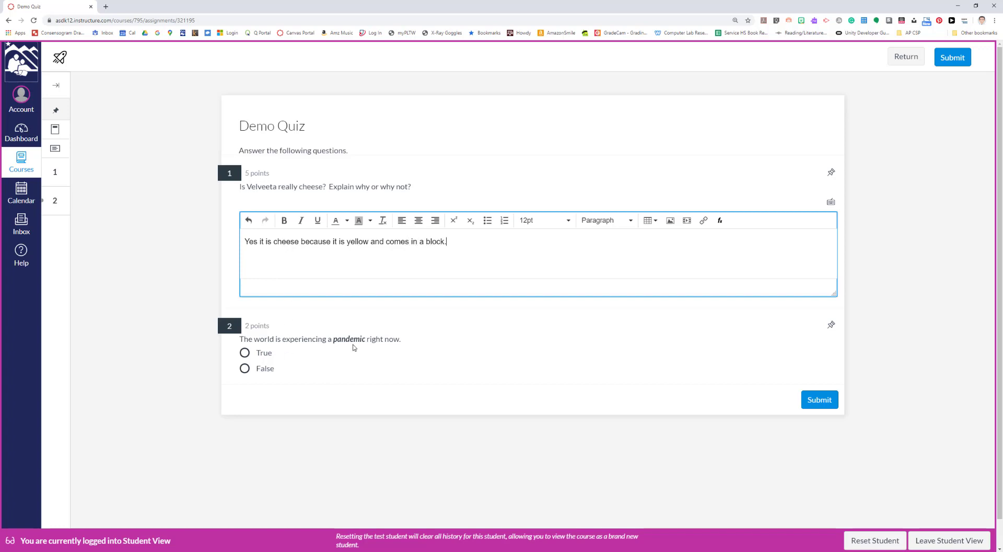
Step: Answer the pandemic question with True and submit the quiz attempt
left_click(244, 353)
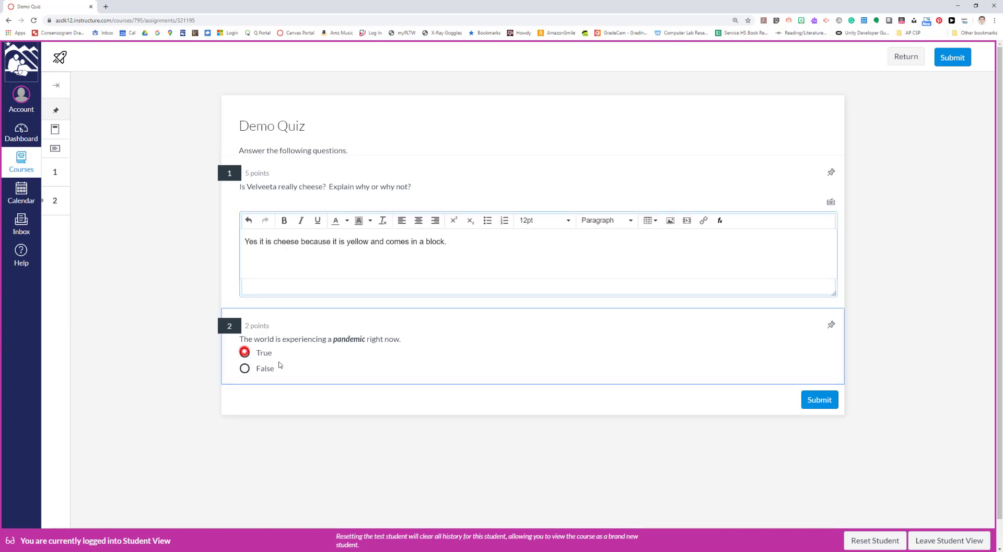
left_click(816, 400)
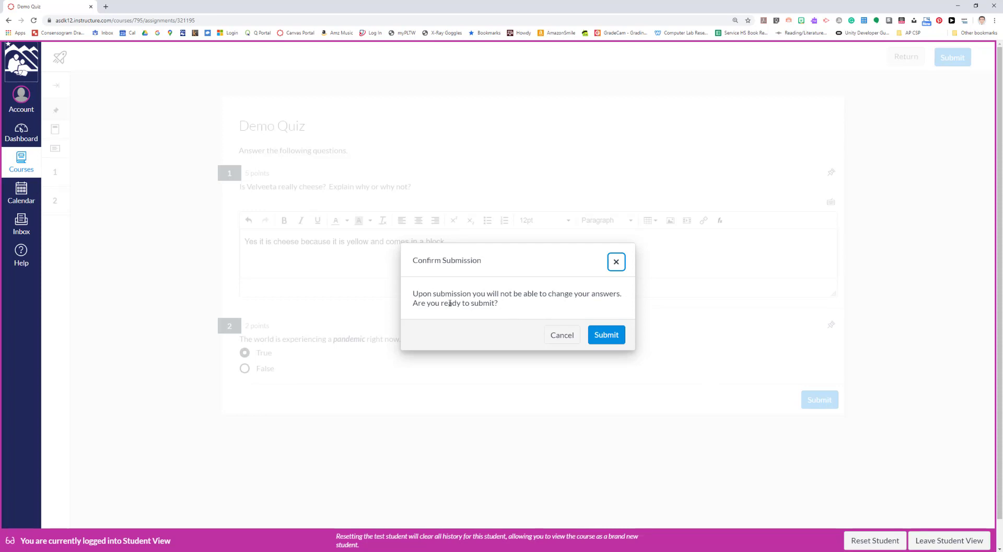
left_click(614, 337)
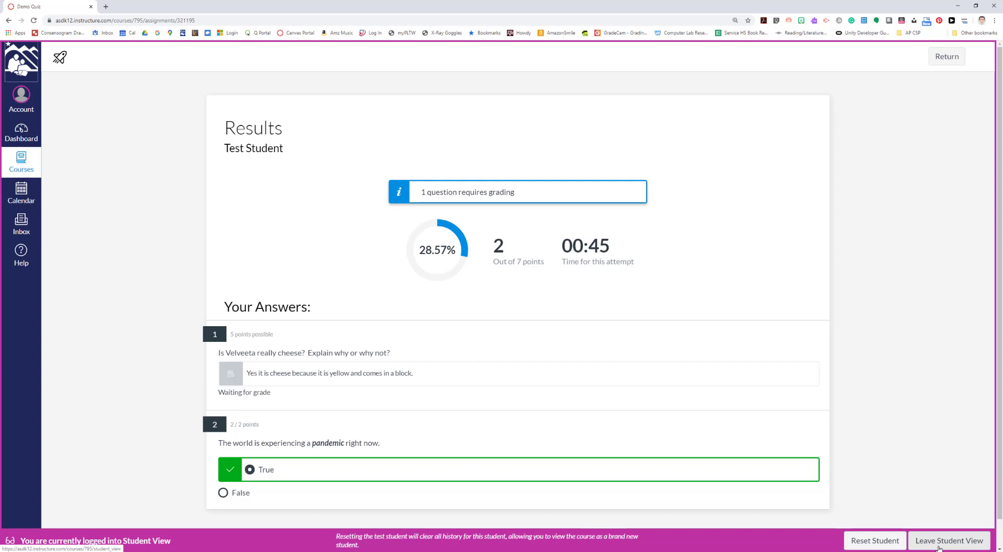
Step: Leave Student View, reopen Demo Quiz from the quiz list and show its Moderate page with the student attempts
left_click(939, 546)
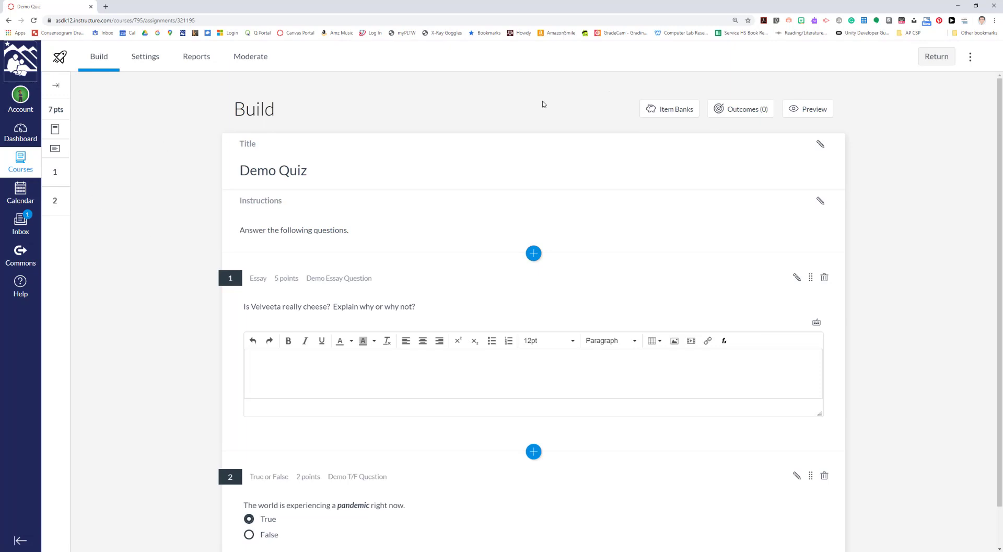
left_click(936, 56)
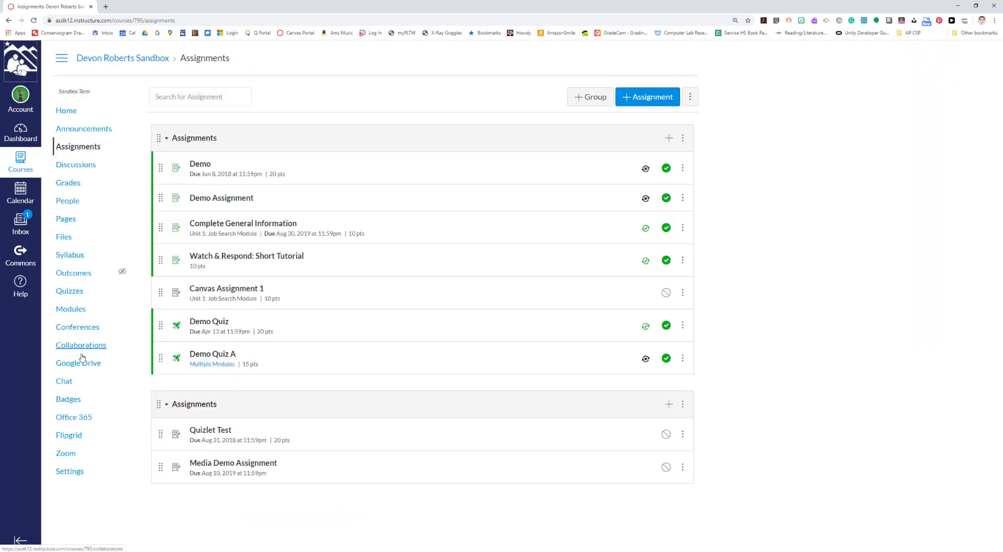
left_click(67, 293)
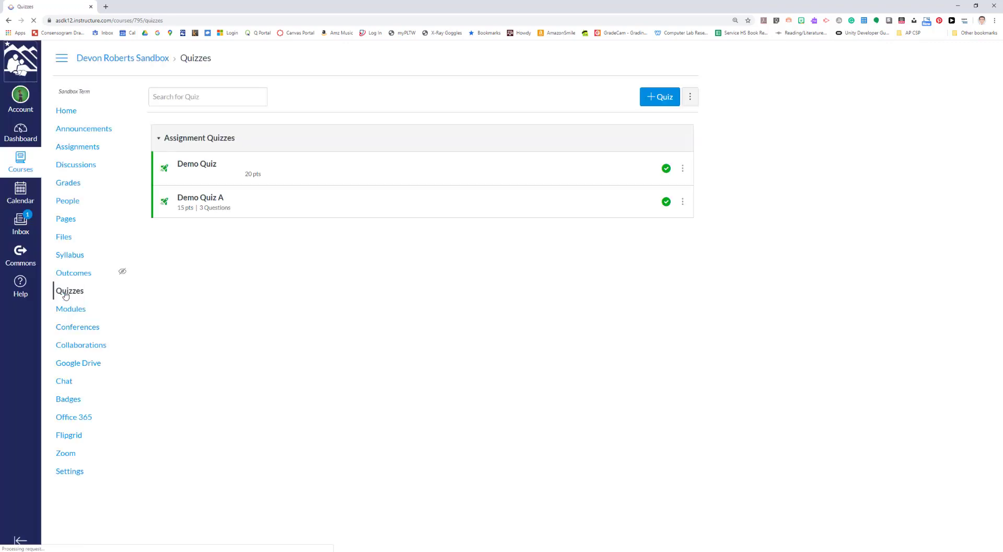
left_click(196, 165)
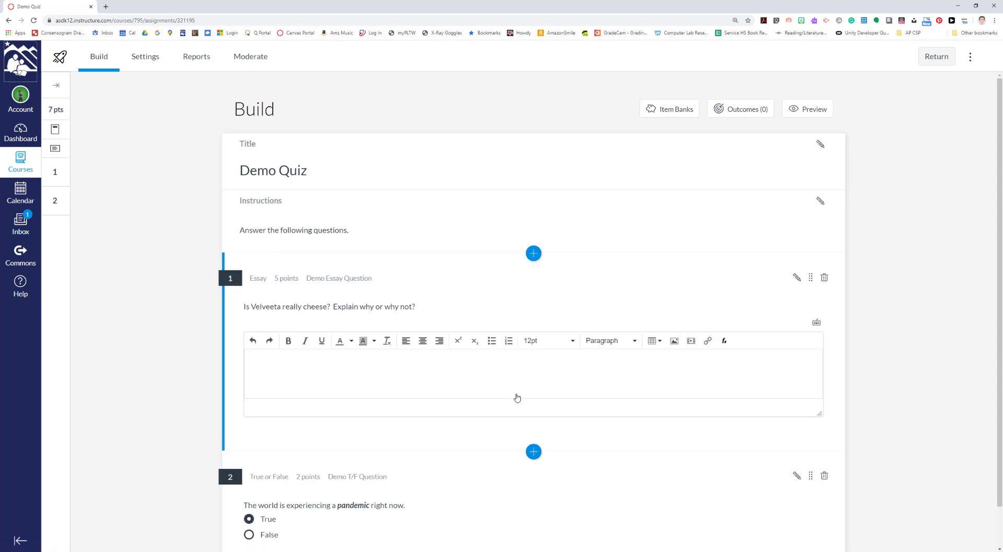
scroll(517, 406, "down", 1)
scroll(335, 106, "up", 1)
left_click(251, 58)
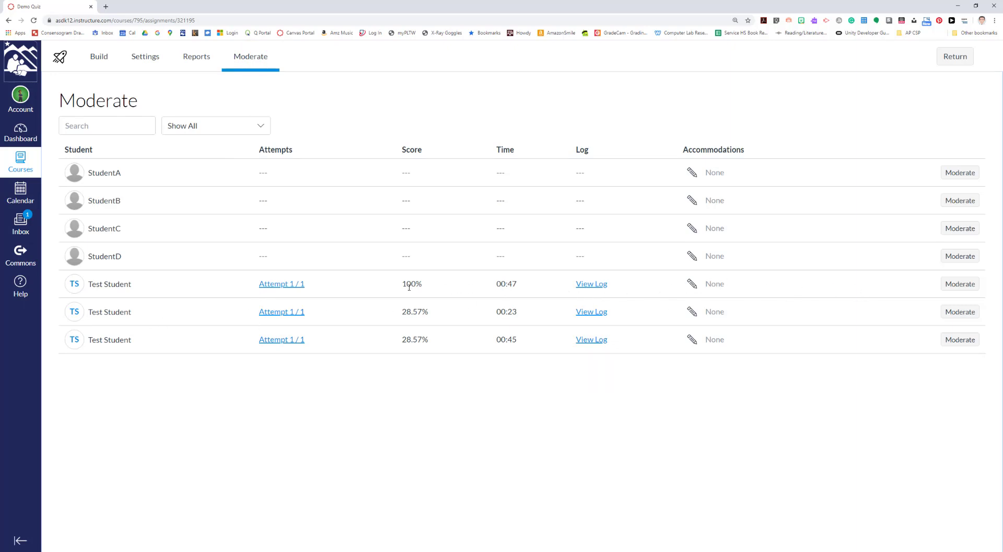
Step: Open the test-student attempt with time 00:45, award the Velveeta essay answer 4 of 5 points without a comment, and update the results
left_click(279, 339)
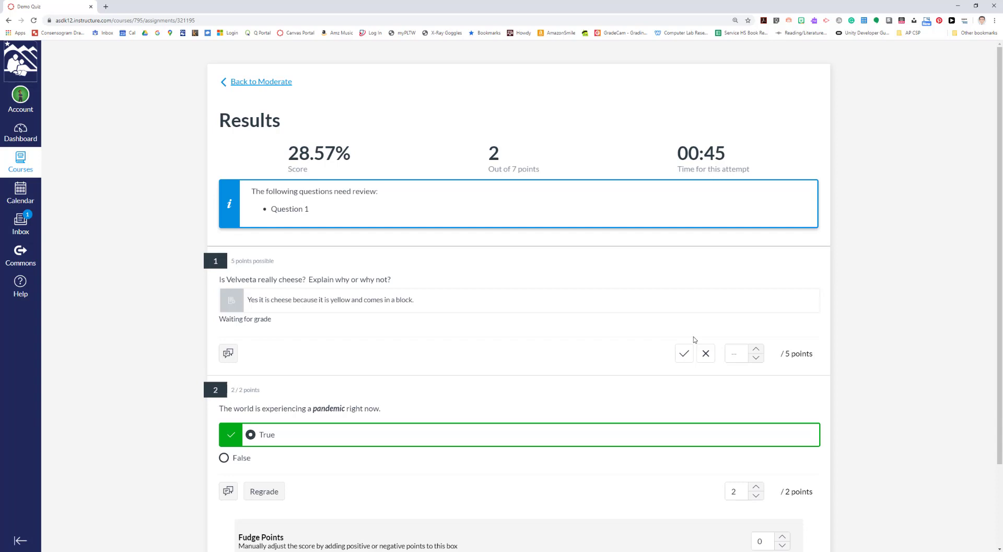
left_click(756, 349)
left_click(756, 349)
left_click(756, 349)
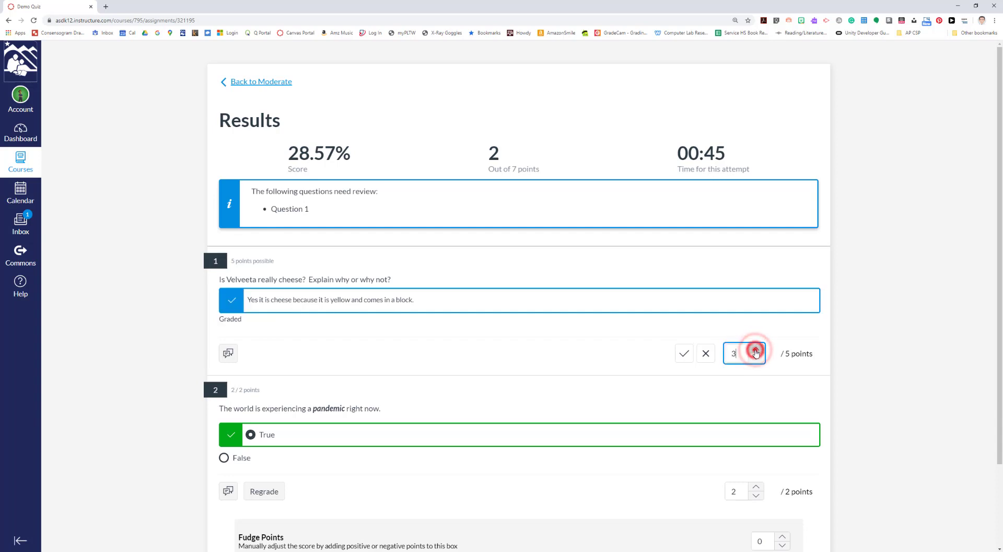
left_click(756, 350)
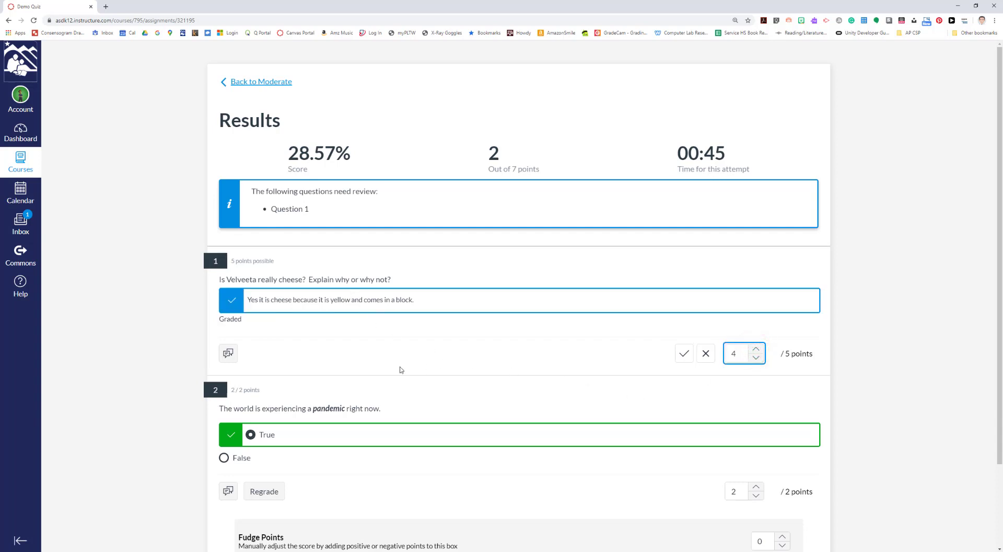
scroll(531, 407, "down", 1)
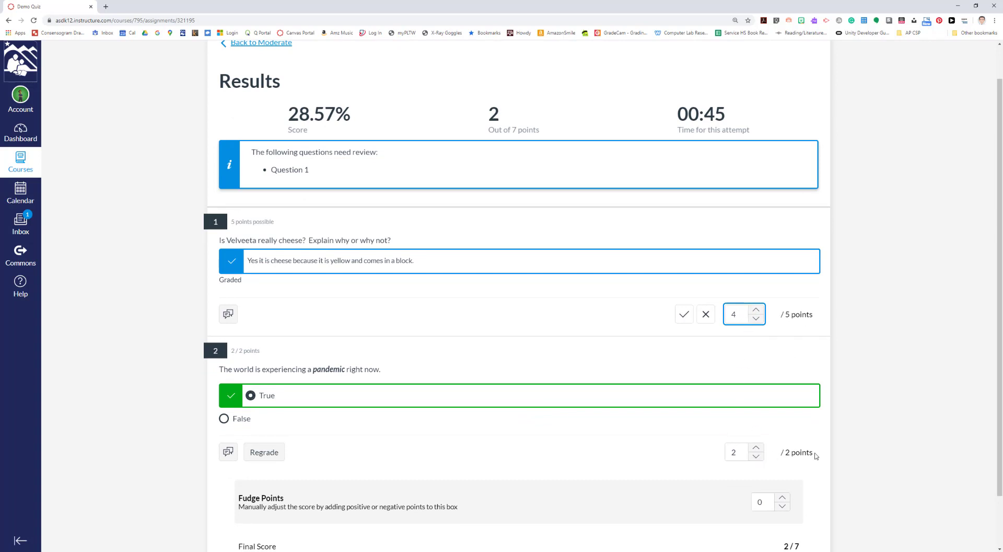
scroll(487, 474, "down", 2)
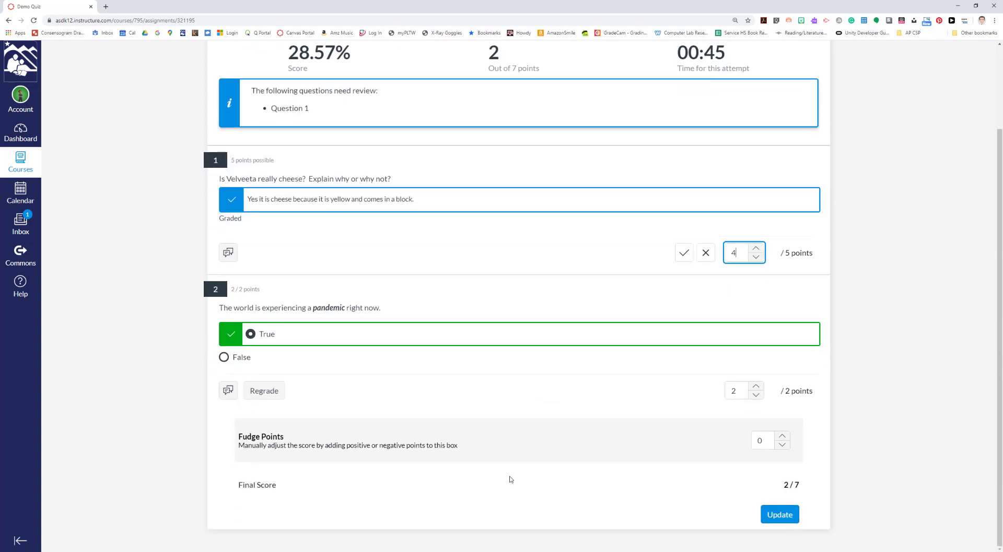
left_click(228, 253)
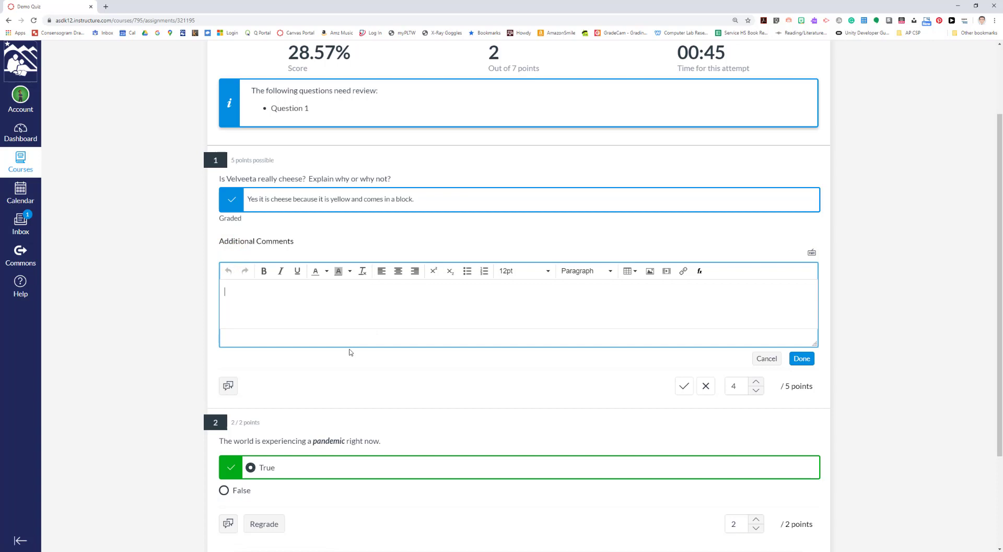
left_click(767, 359)
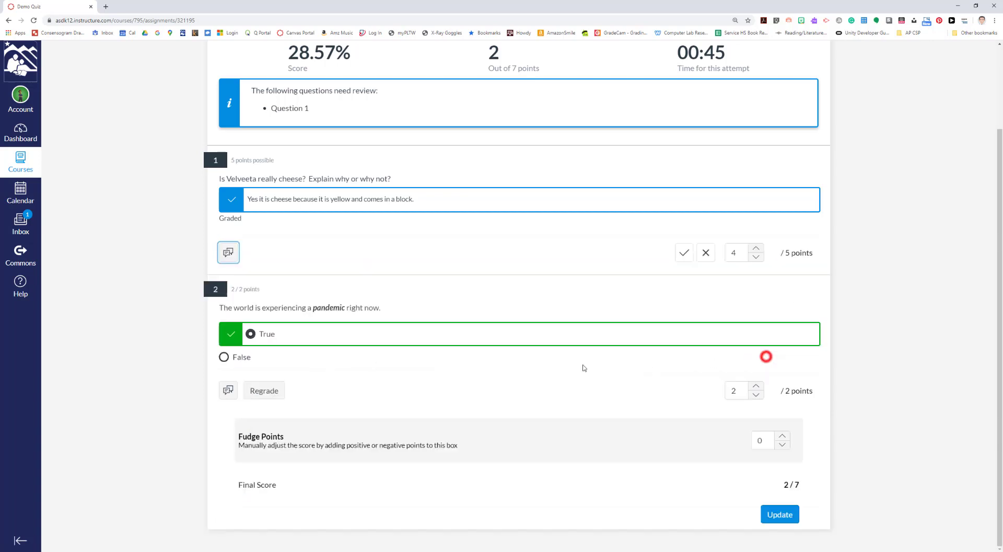
left_click(780, 515)
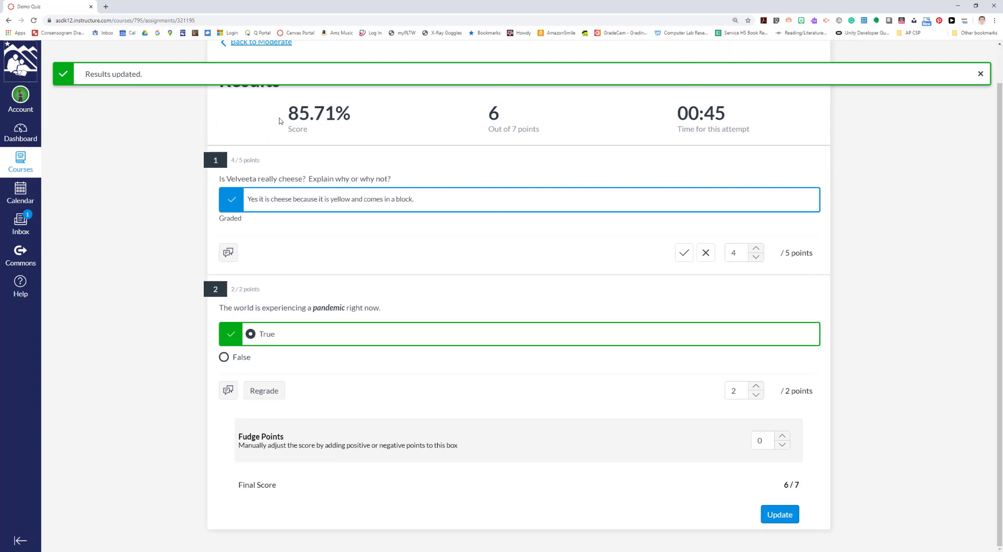
Step: Check the attempt's overall percentage score and return to the Moderate list of student attempts
left_click_drag(277, 115, 287, 117)
left_click(326, 118)
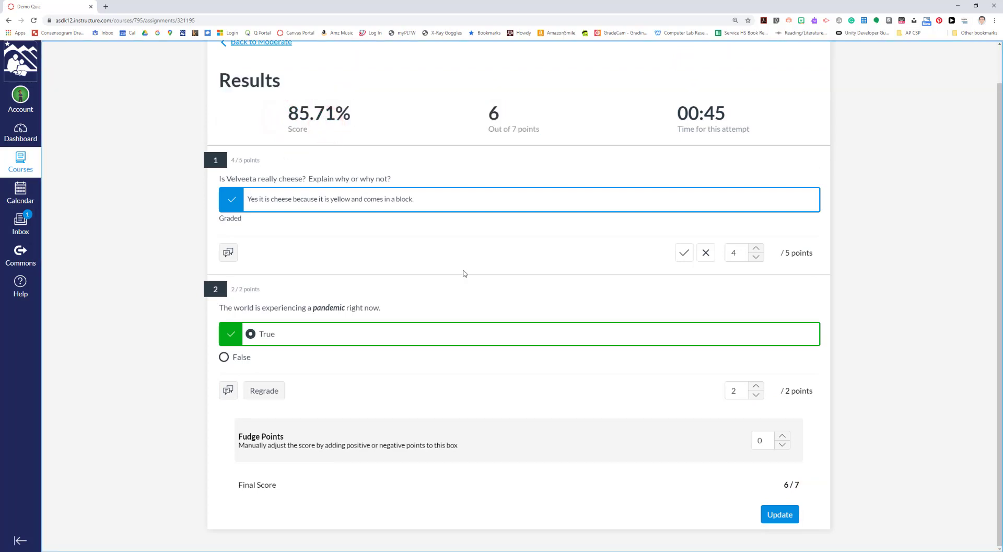
scroll(706, 421, "up", 1)
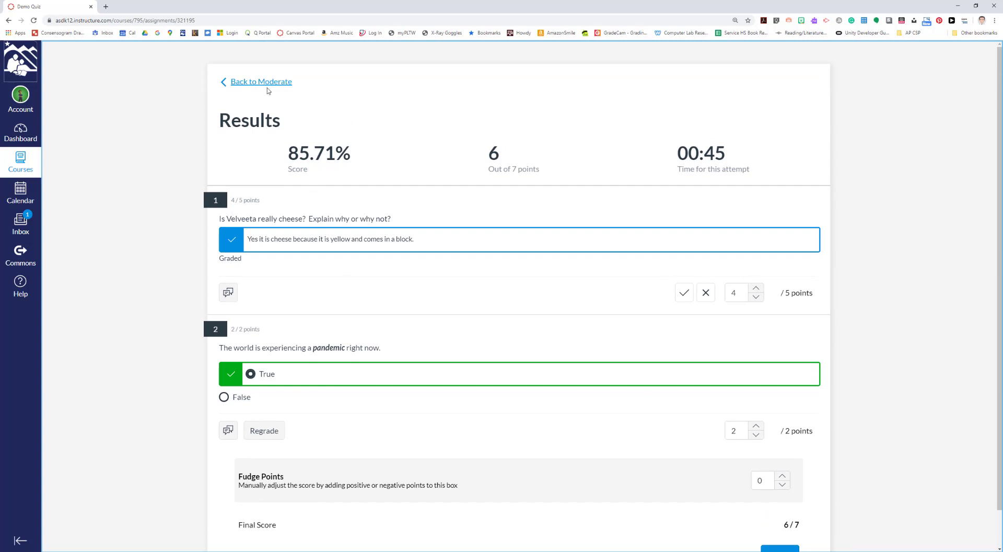
left_click(265, 87)
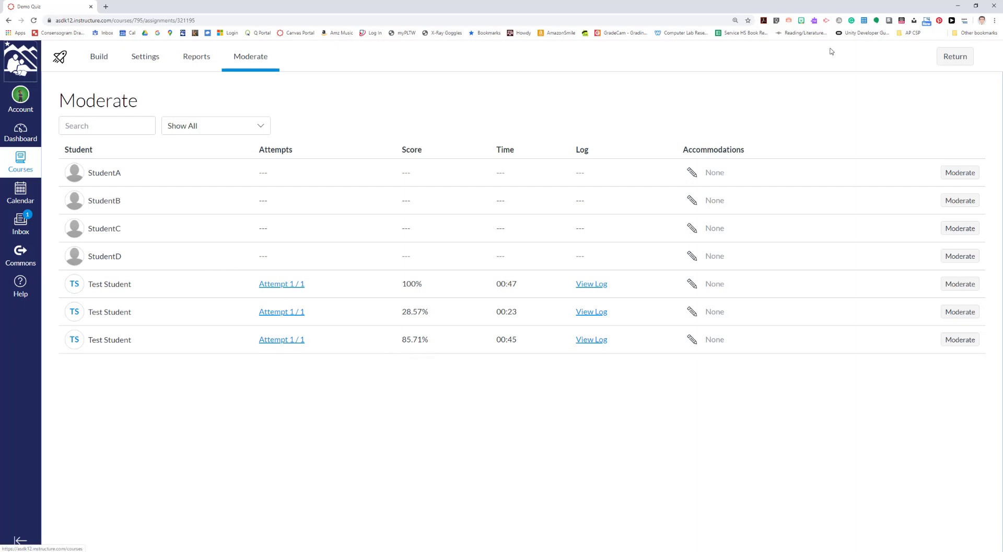
Step: Leave the quiz, open the course gradebook and inspect the Test Student's Demo Quiz grade
left_click(946, 54)
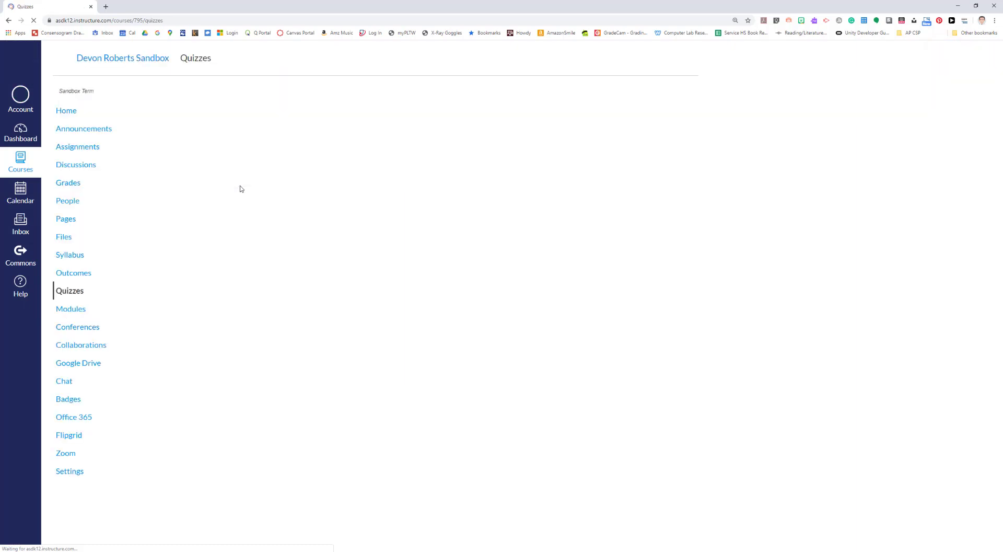
left_click(66, 182)
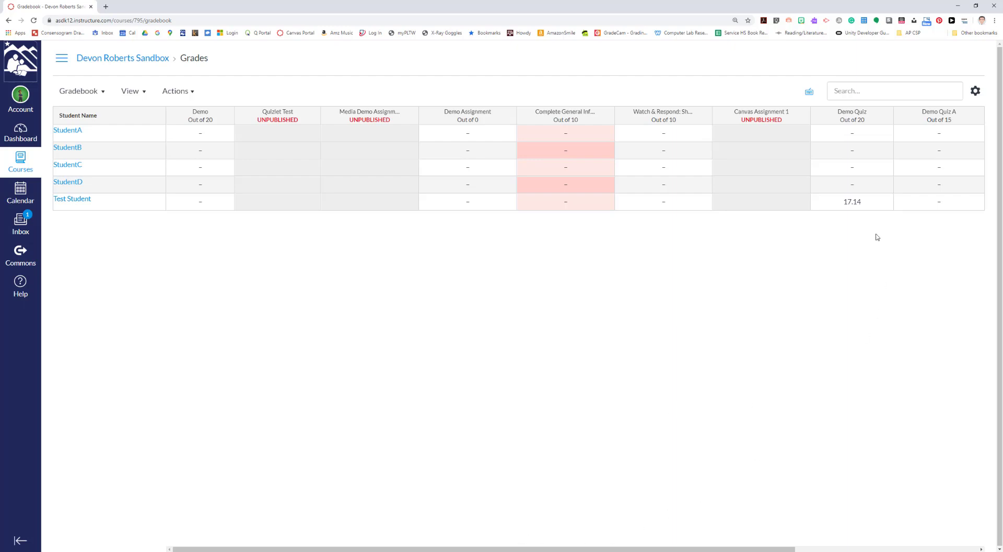
left_click(864, 204)
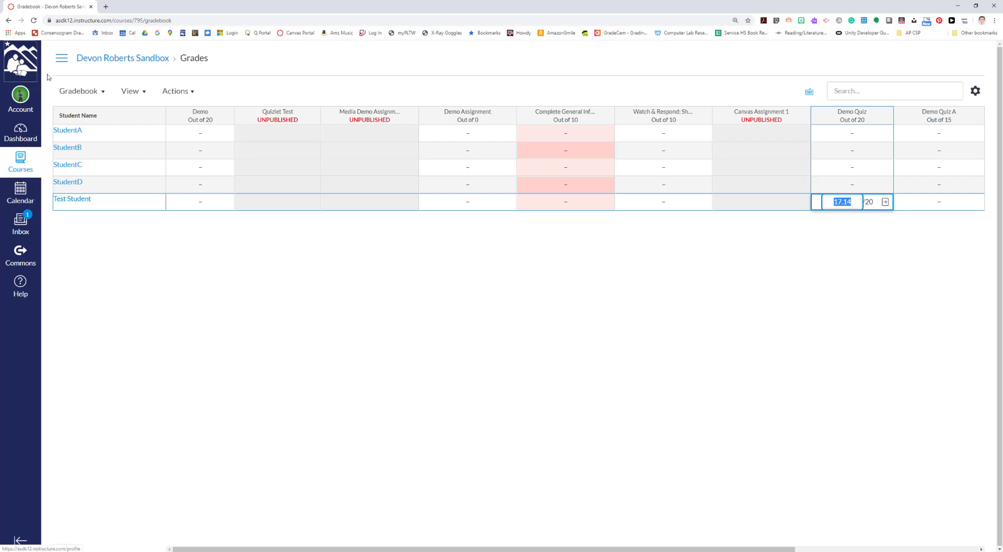
Step: Open Demo Quiz for editing from the course's quiz list and set its points to 30
left_click(61, 58)
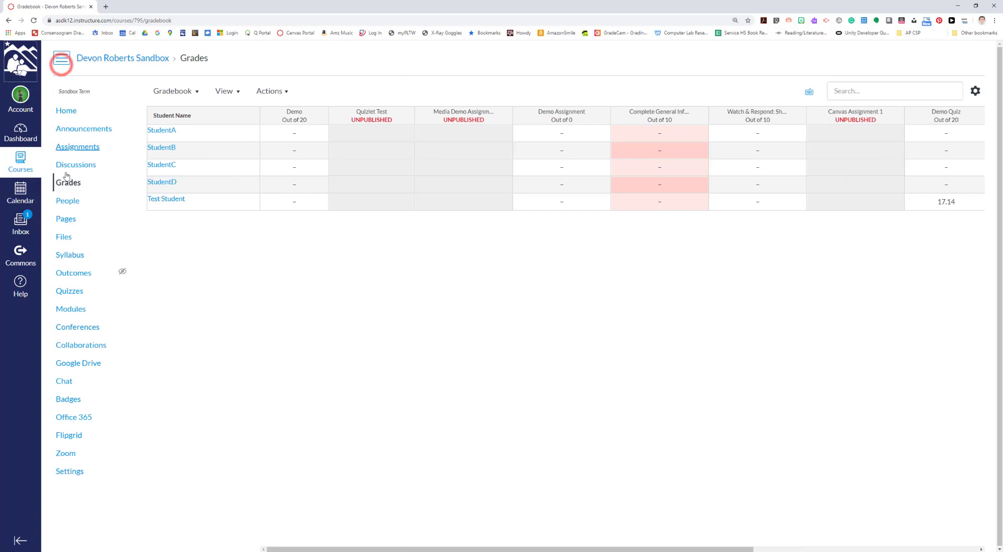
left_click(69, 283)
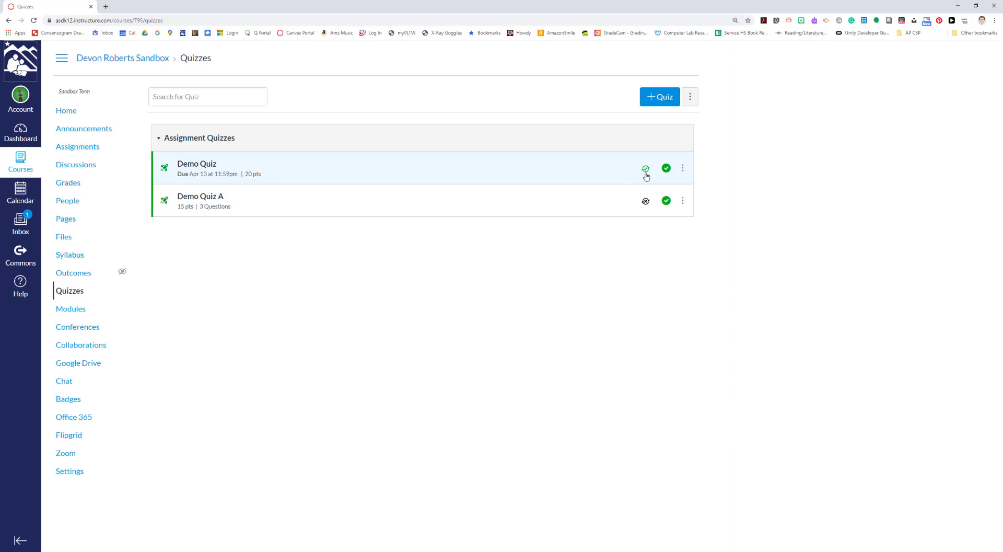
left_click(682, 168)
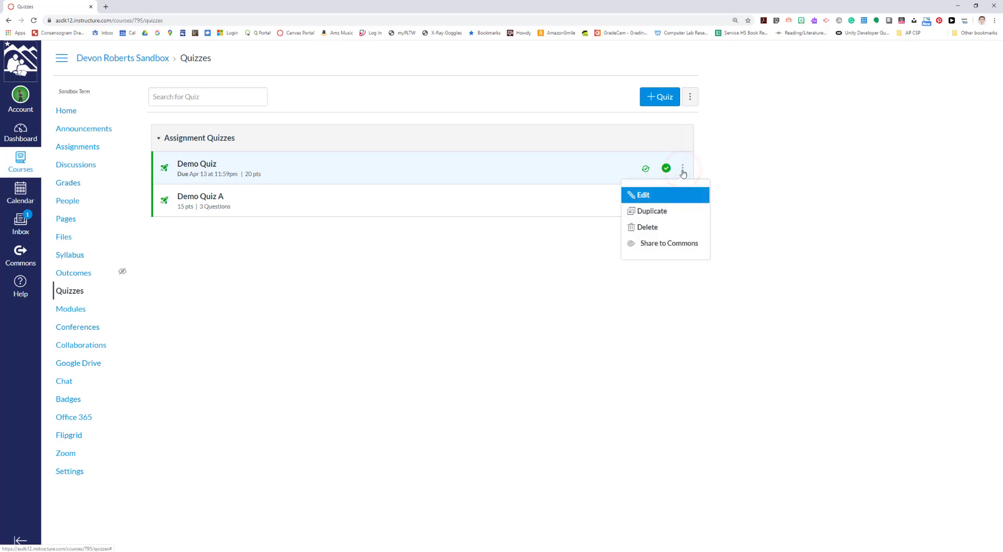
left_click(644, 195)
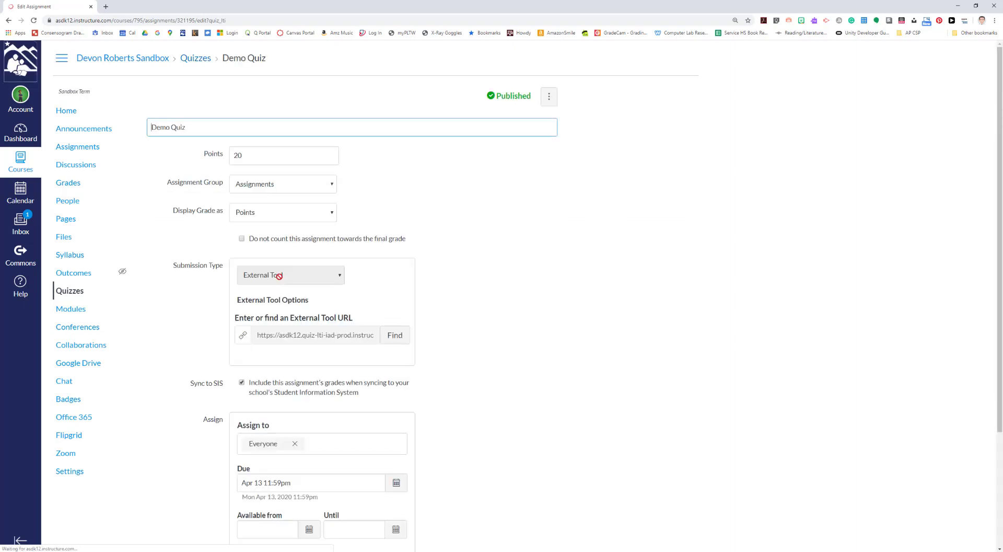
double_click(239, 155)
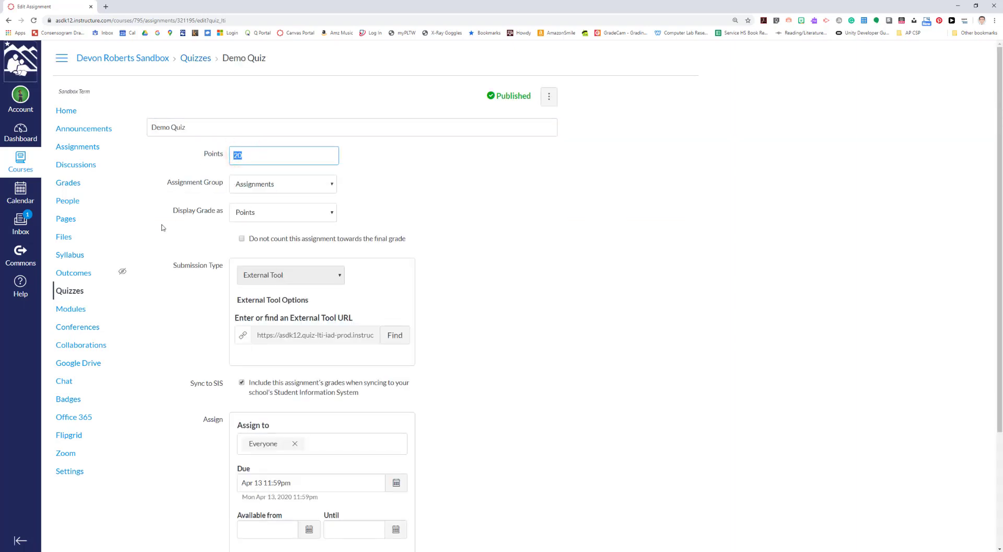
type("30")
Step: Save the edited Demo Quiz settings, reviewing the regrade notice before saving again
scroll(508, 317, "down", 3)
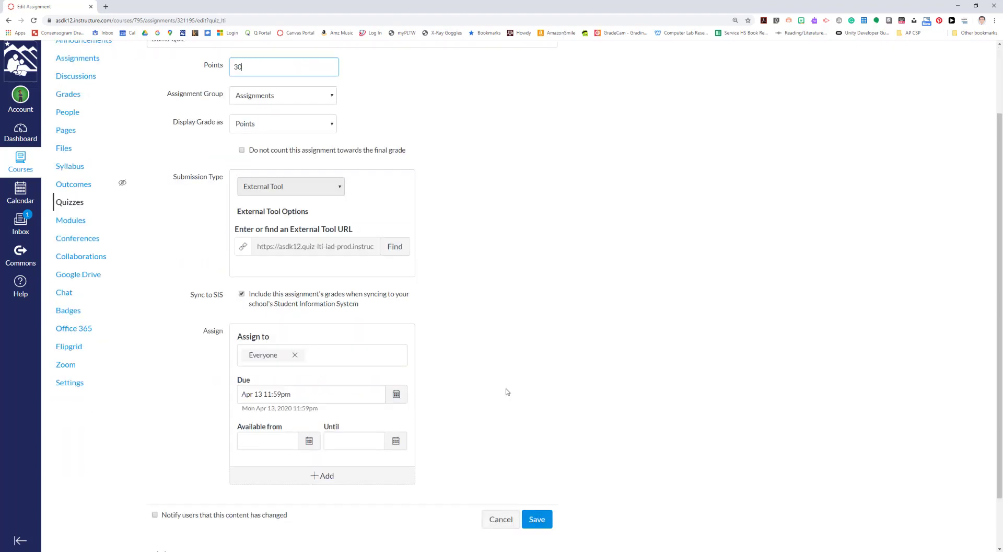
left_click(543, 450)
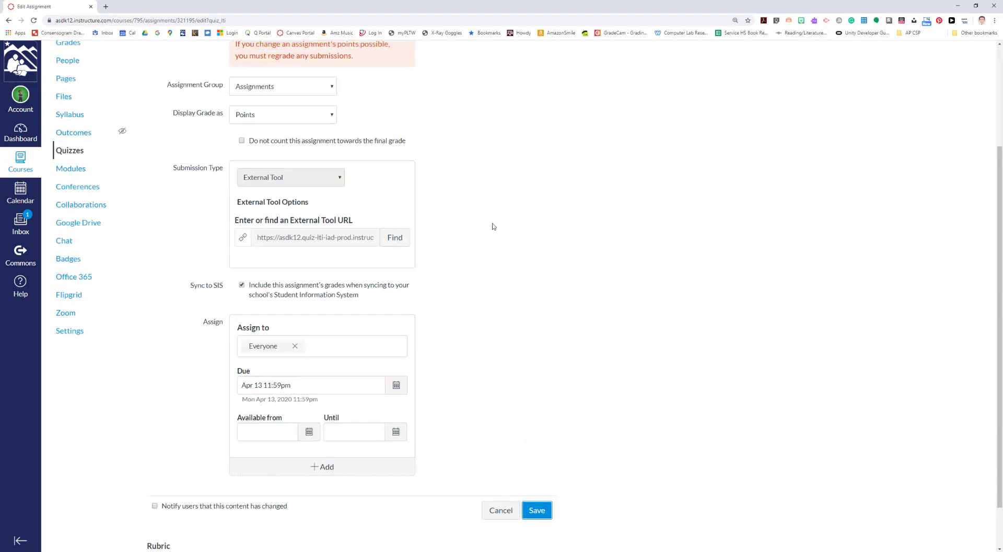
scroll(493, 224, "up", 3)
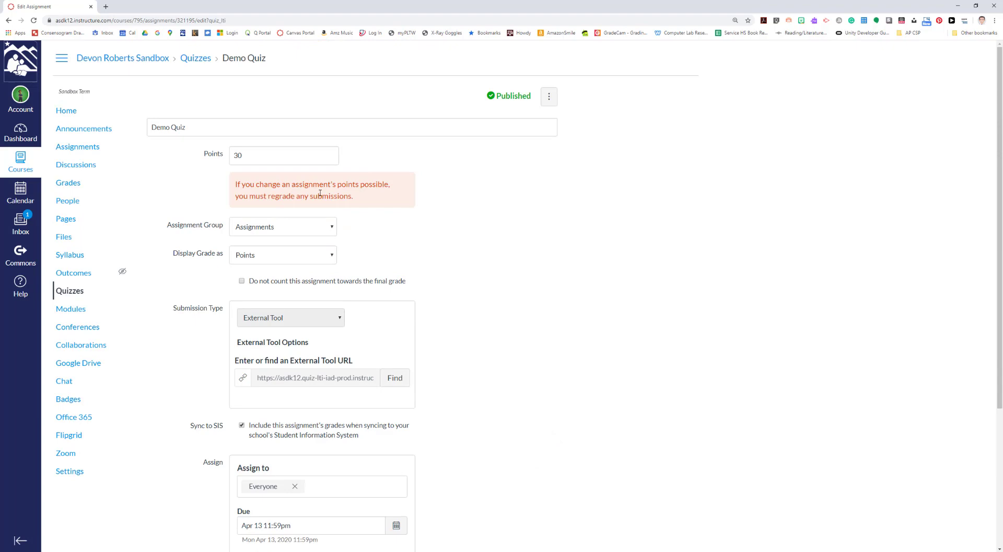
scroll(441, 269, "down", 4)
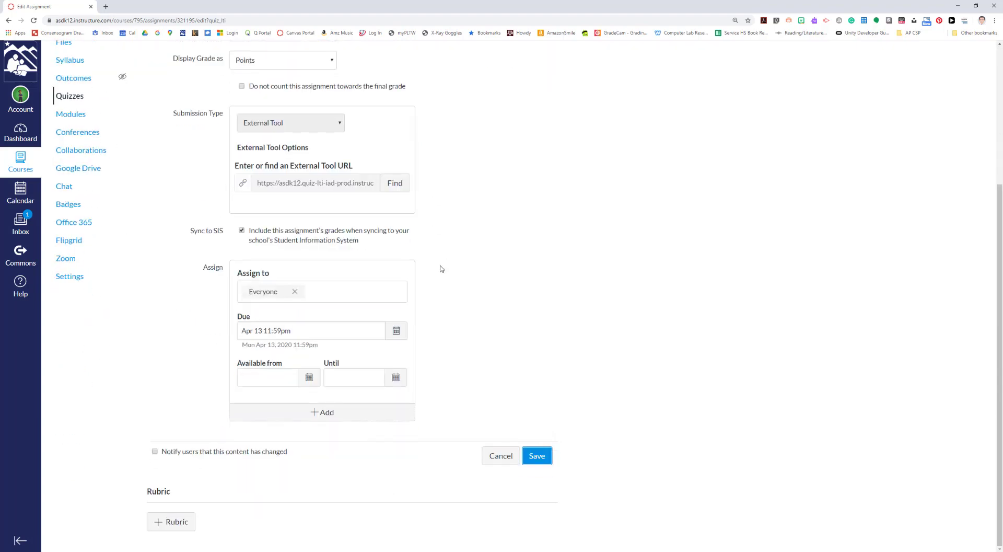
scroll(441, 269, "up", 3)
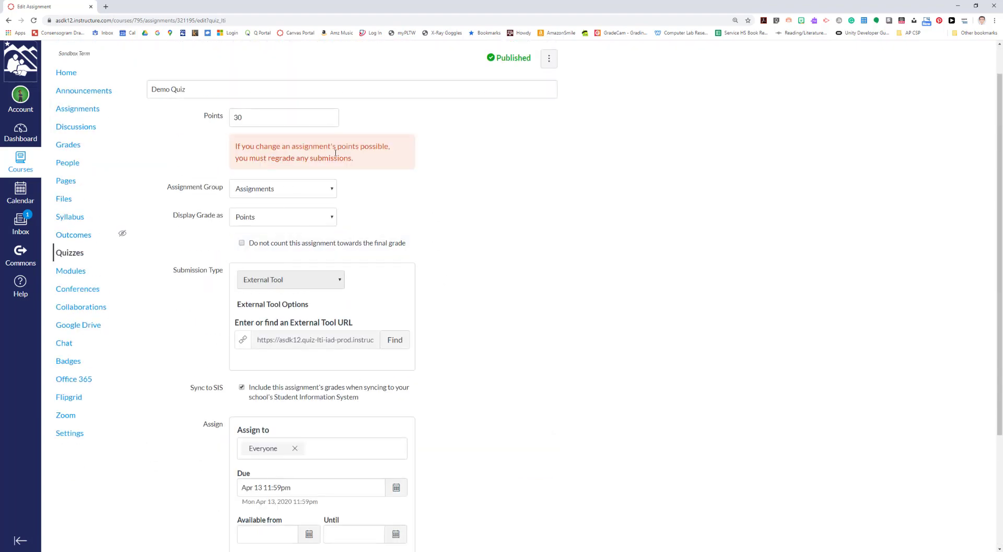
scroll(561, 378, "down", 3)
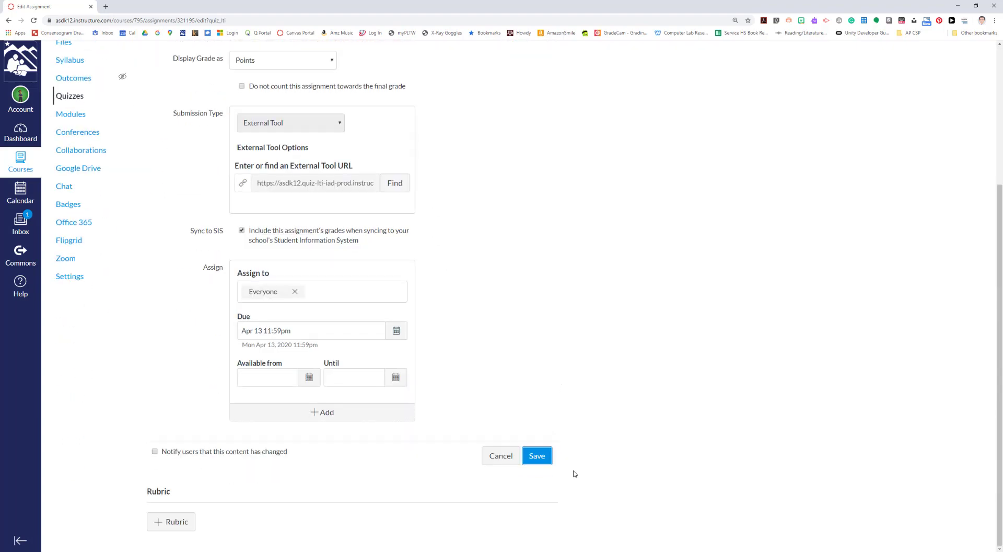
left_click(538, 456)
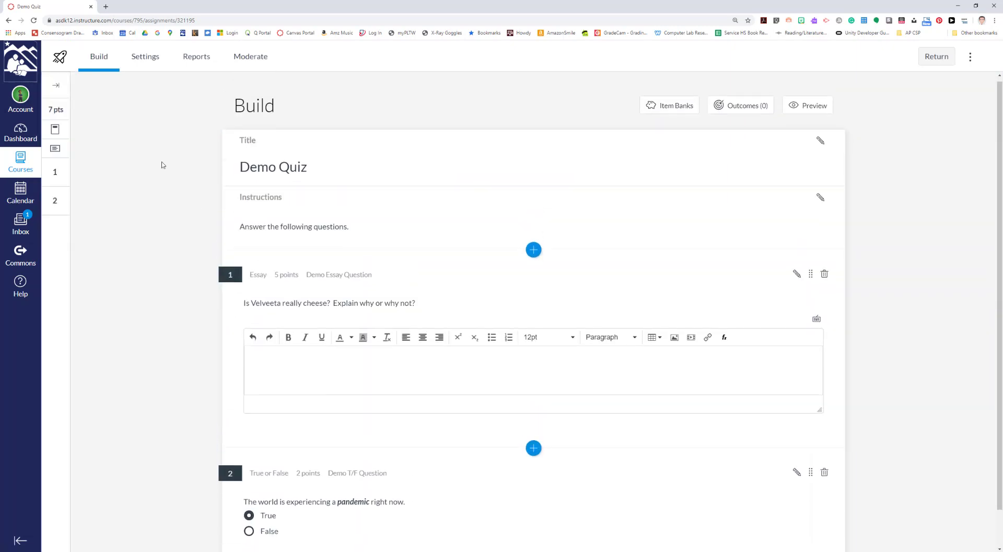
Step: Leave the quiz builder and reopen Demo Quiz's edit page from the quiz list to show its Points value
left_click(26, 165)
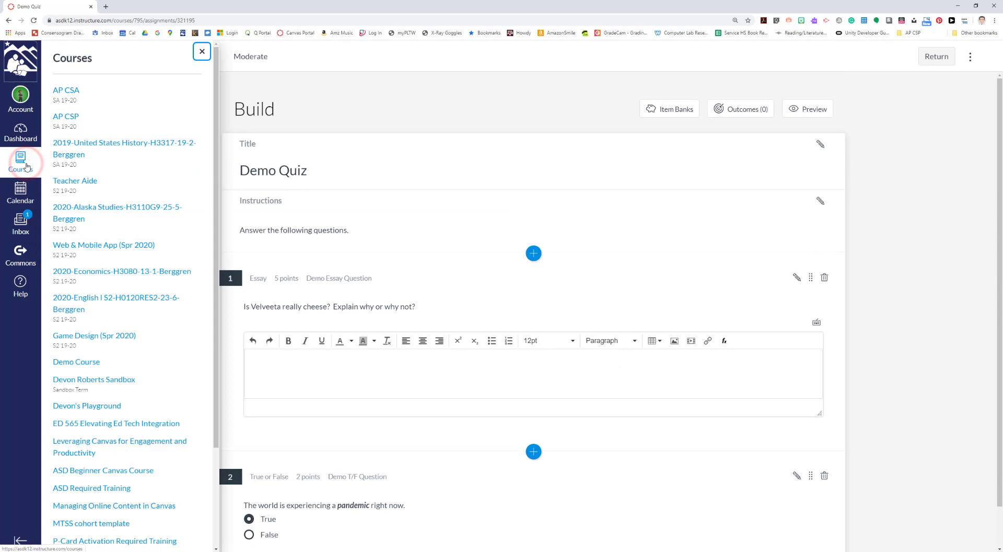
left_click(383, 96)
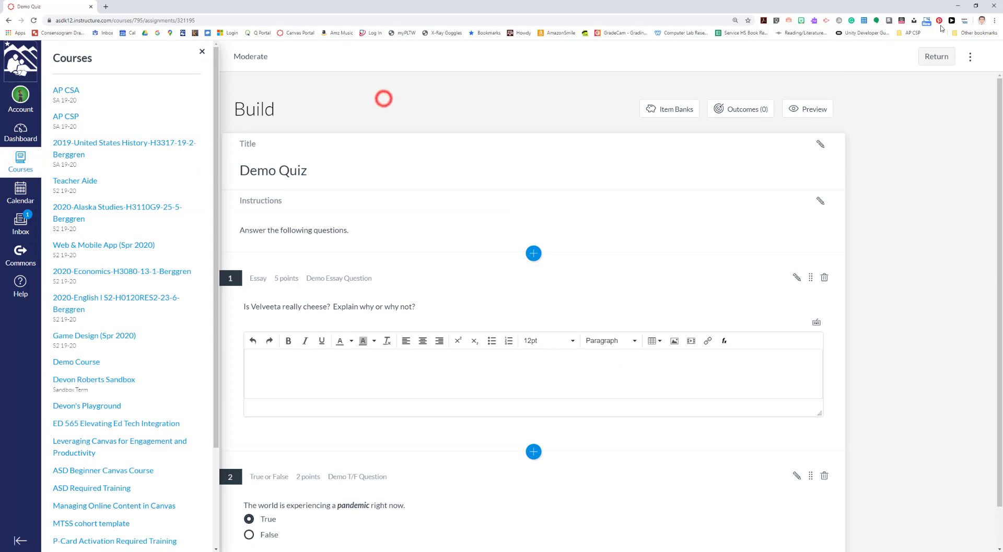
left_click(930, 57)
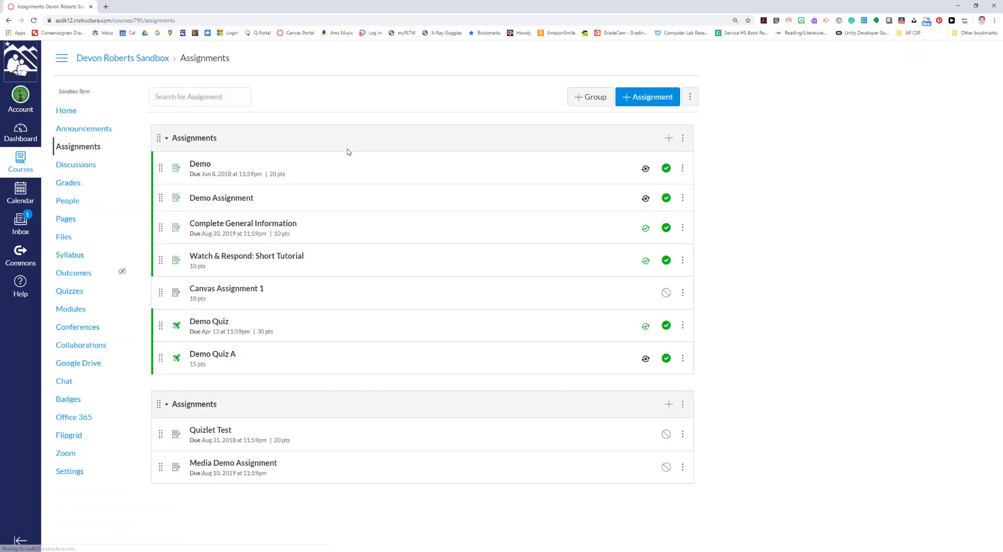
left_click(71, 293)
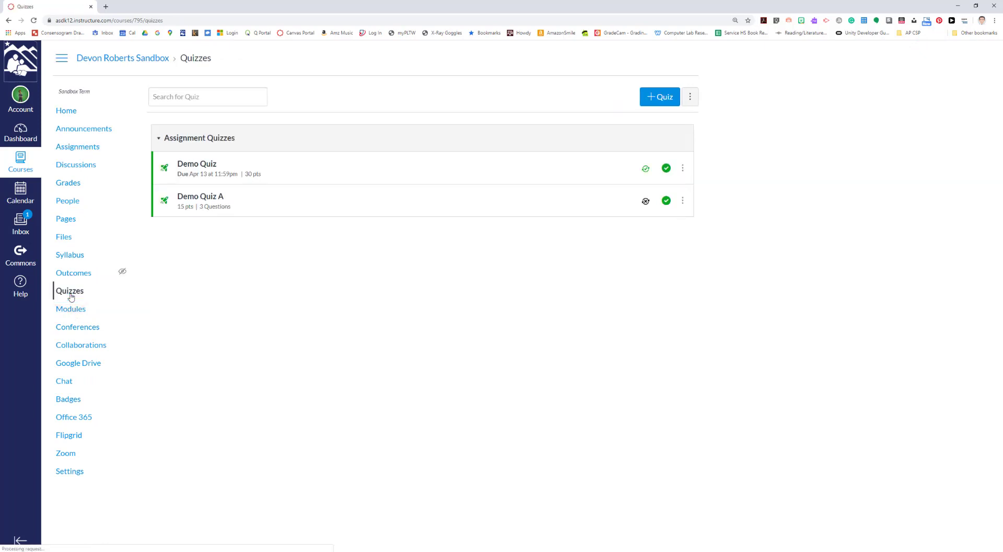
left_click(682, 168)
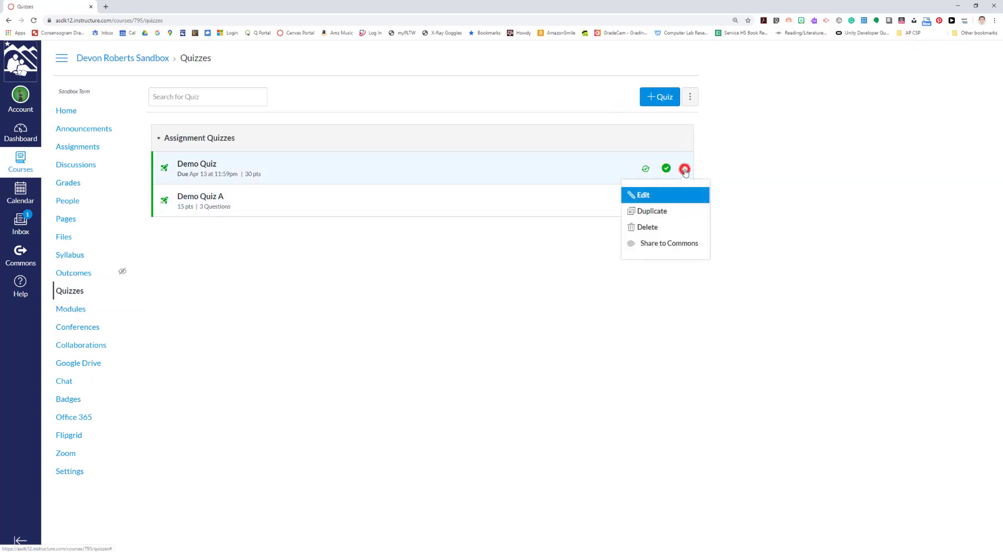
left_click(642, 196)
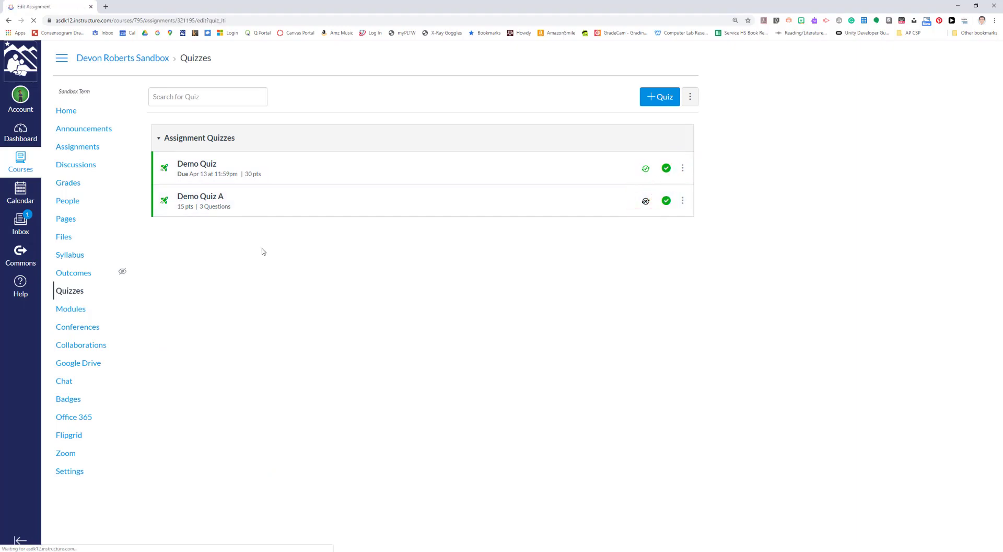
left_click(249, 156)
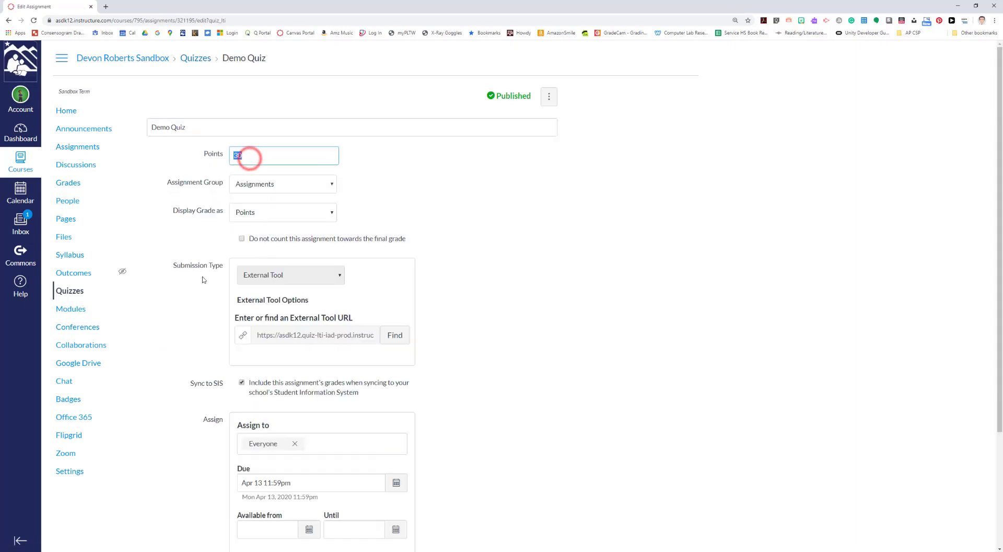
Step: Open Demo Quiz A for editing from the course's quiz list, look over its details and display its questions
left_click(70, 290)
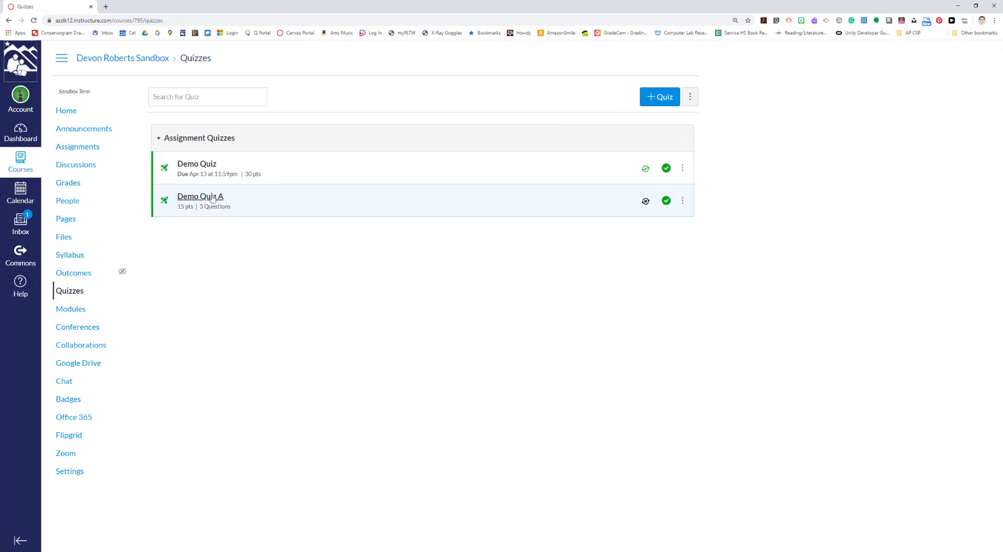
left_click(683, 201)
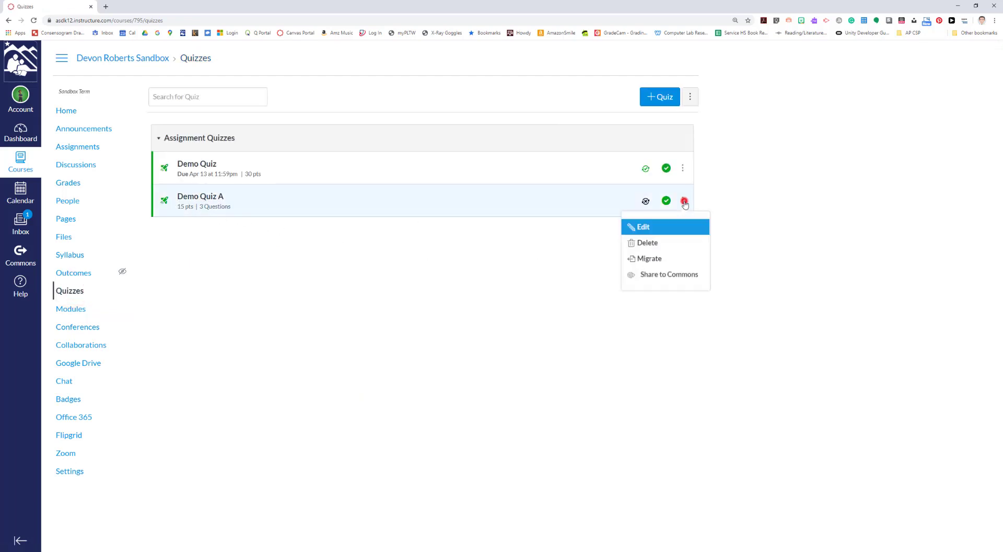
left_click(653, 225)
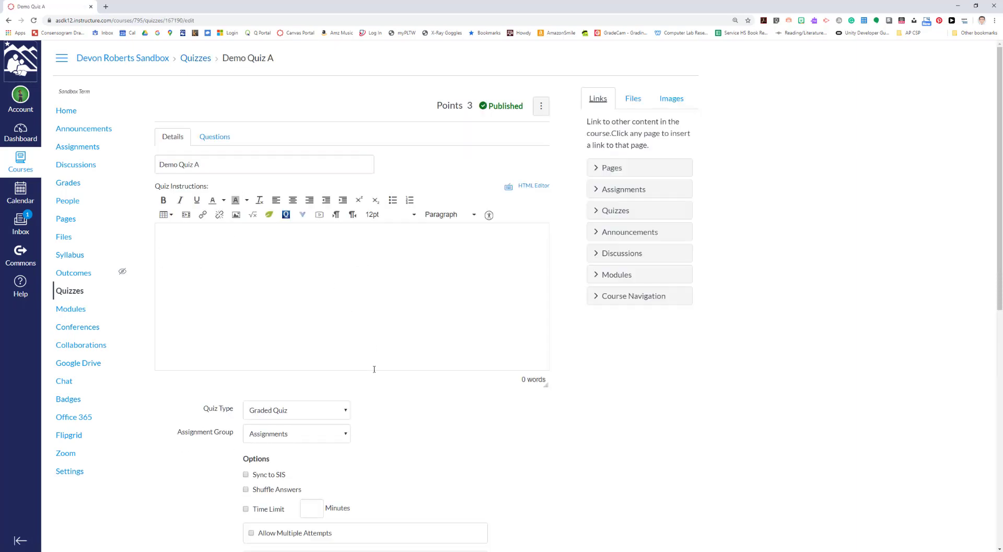
scroll(374, 369, "down", 8)
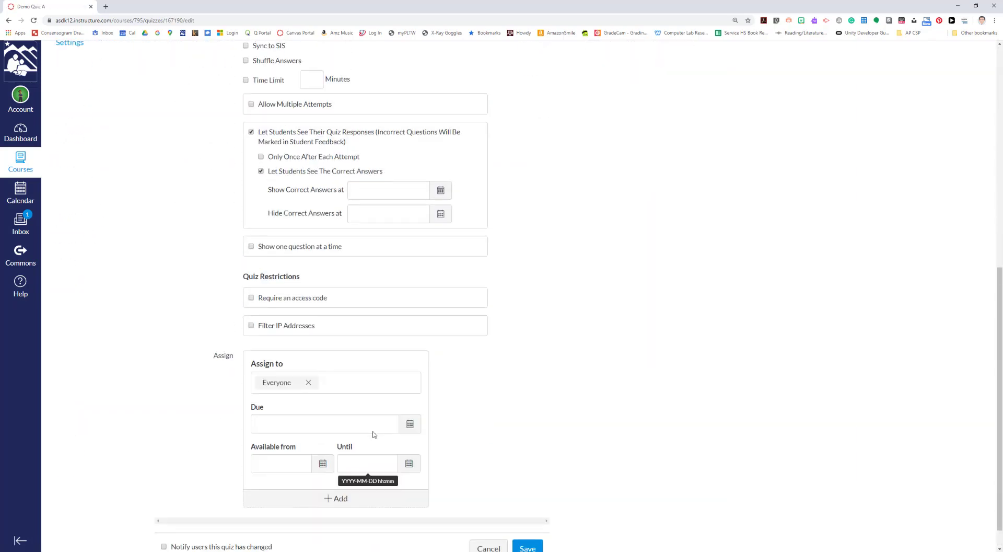
key("F5")
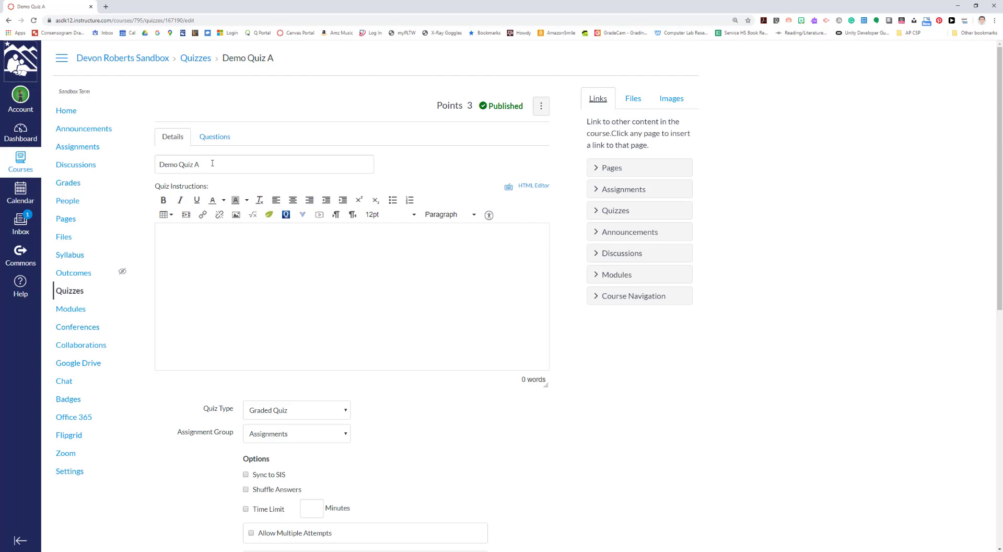
left_click(214, 138)
mouse_move(528, 218)
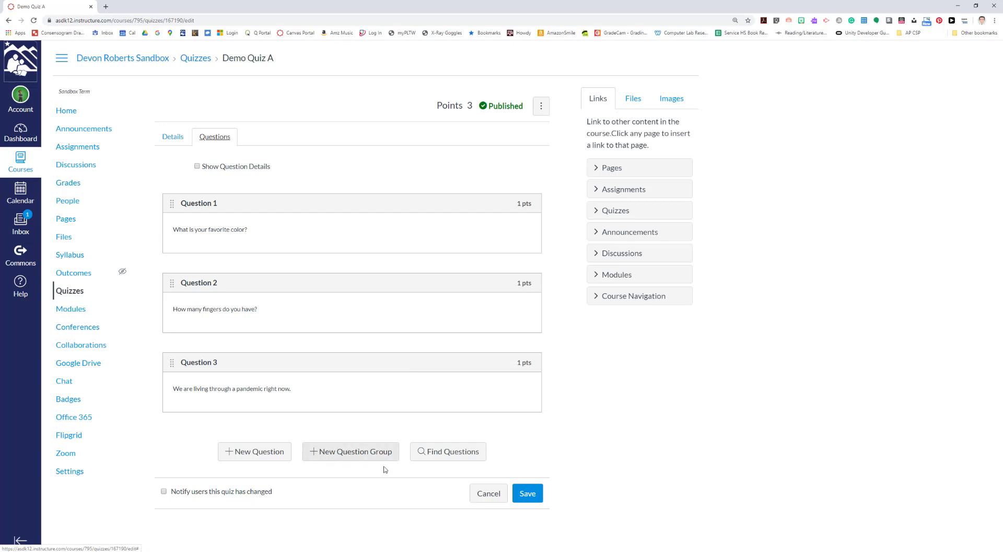
Step: Create a question group named Group A that picks 3 questions at 5 points per question
left_click(341, 458)
scroll(345, 497, "down", 1)
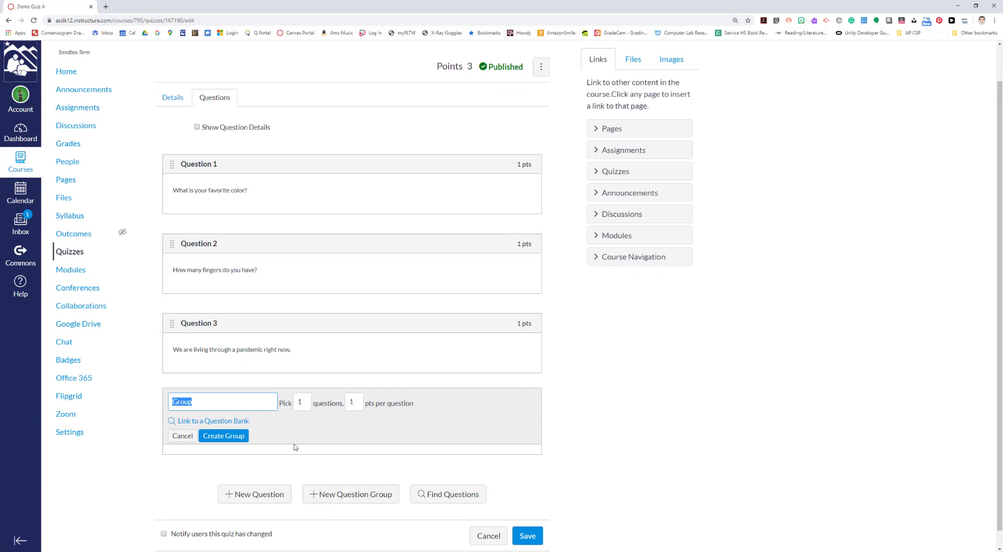
type("Group A")
left_click(302, 401)
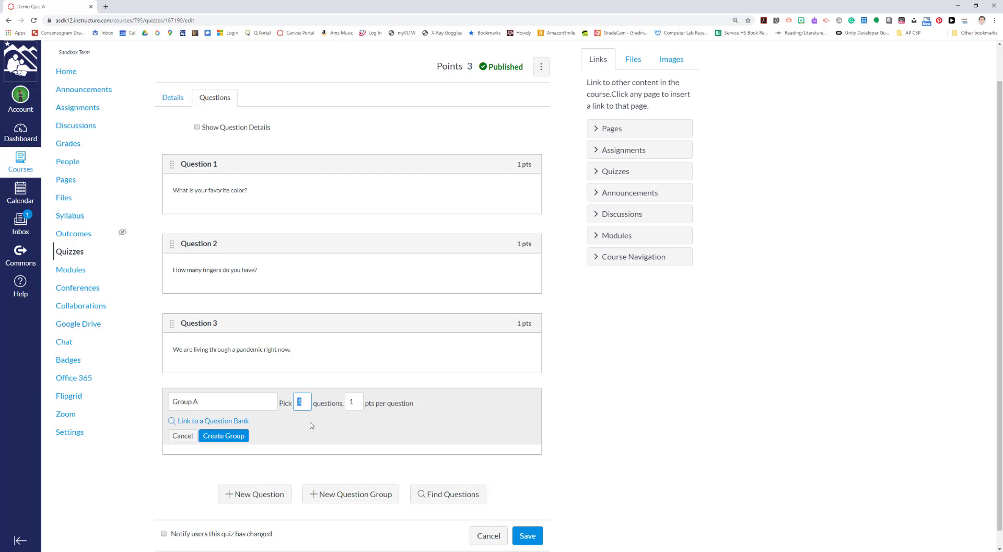
type("3")
left_click(354, 402)
type("5")
left_click(230, 438)
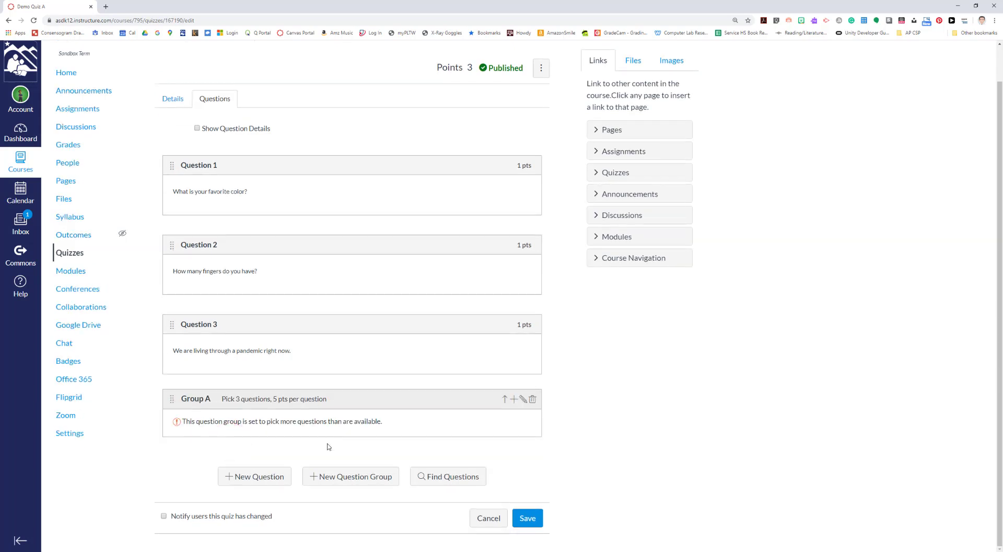
Step: Move Question 1, Question 2 and Question 3 into Group A, keeping them in that order
scroll(300, 453, "up", 1)
scroll(300, 454, "down", 1)
left_click_drag(172, 165, 173, 424)
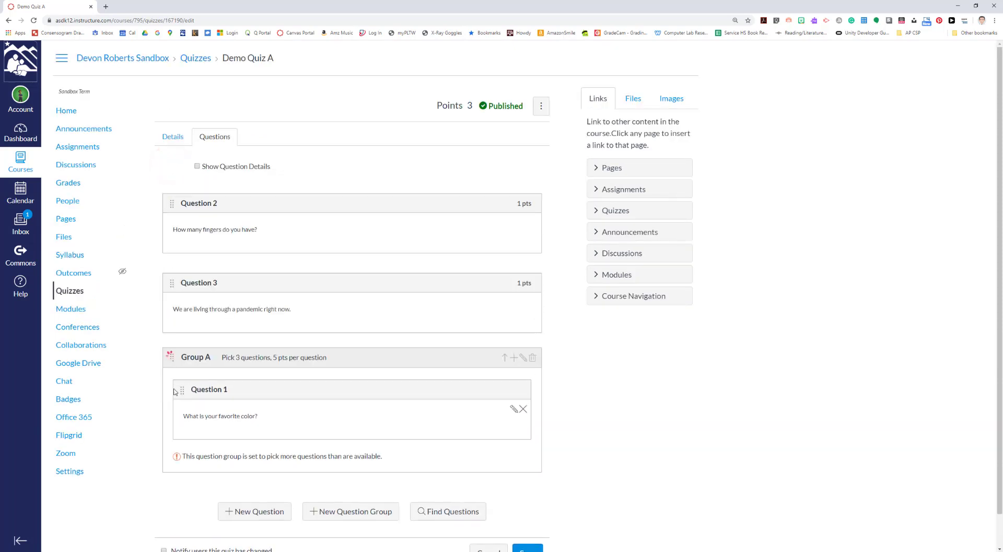
left_click_drag(172, 203, 186, 397)
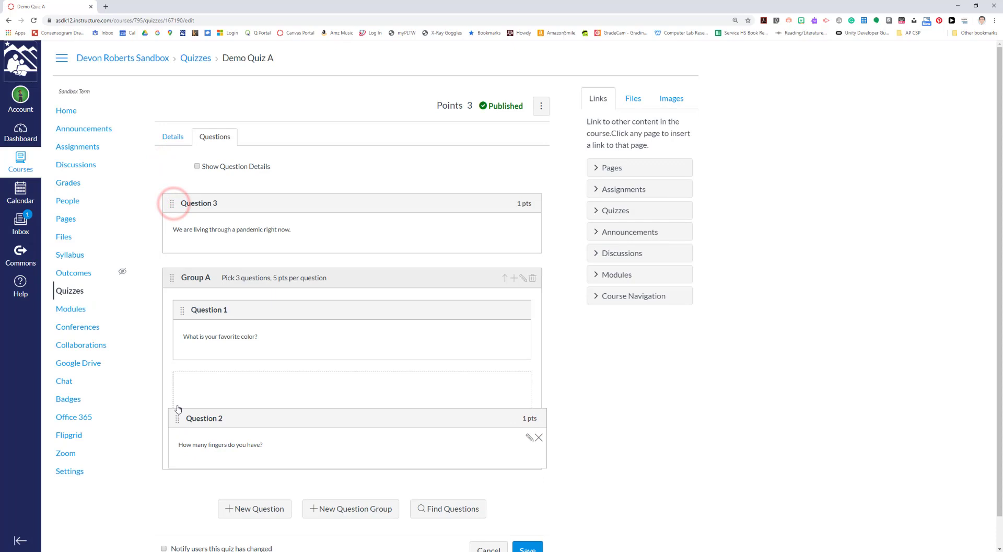
left_click_drag(172, 204, 177, 383)
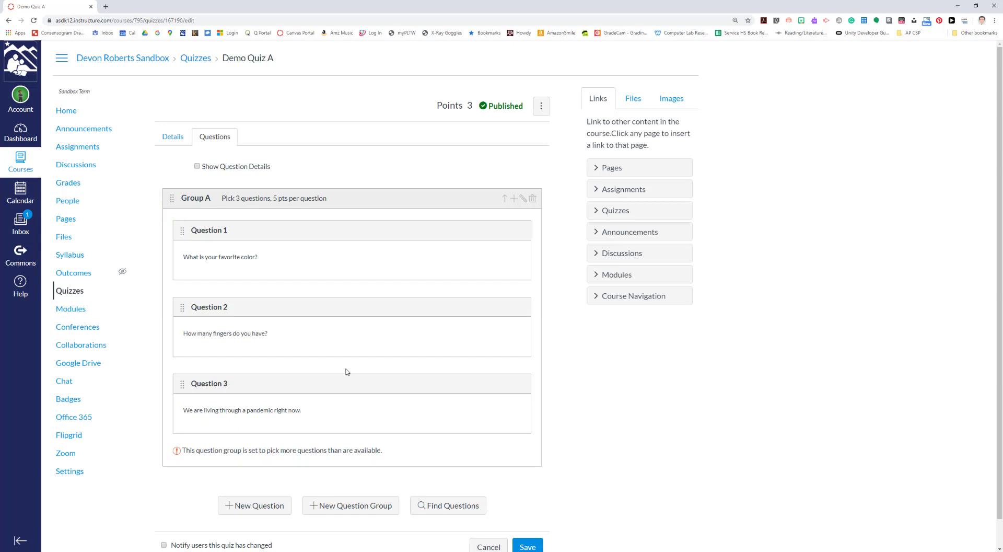
Step: Save Demo Quiz A and highlight the Points value on its summary page
scroll(348, 371, "down", 1)
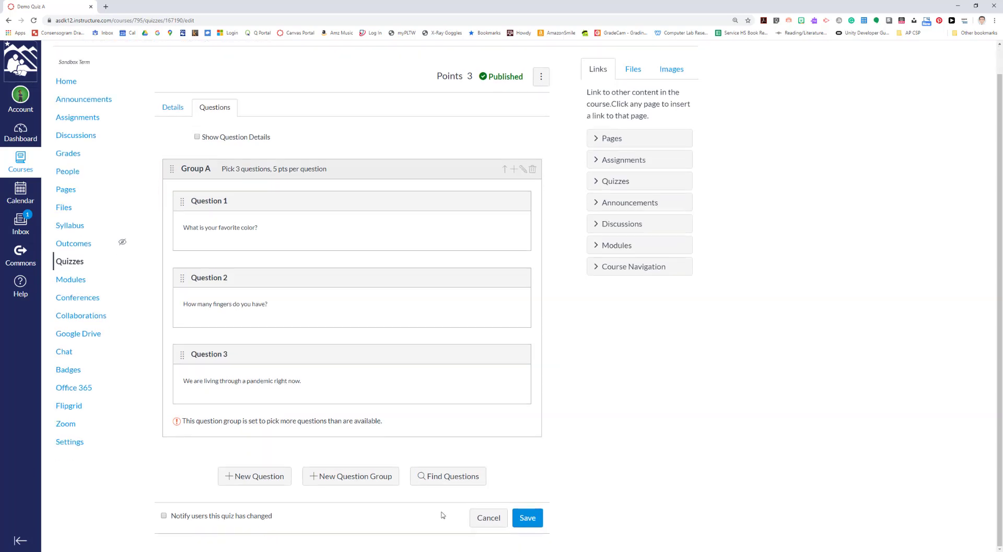
left_click(532, 516)
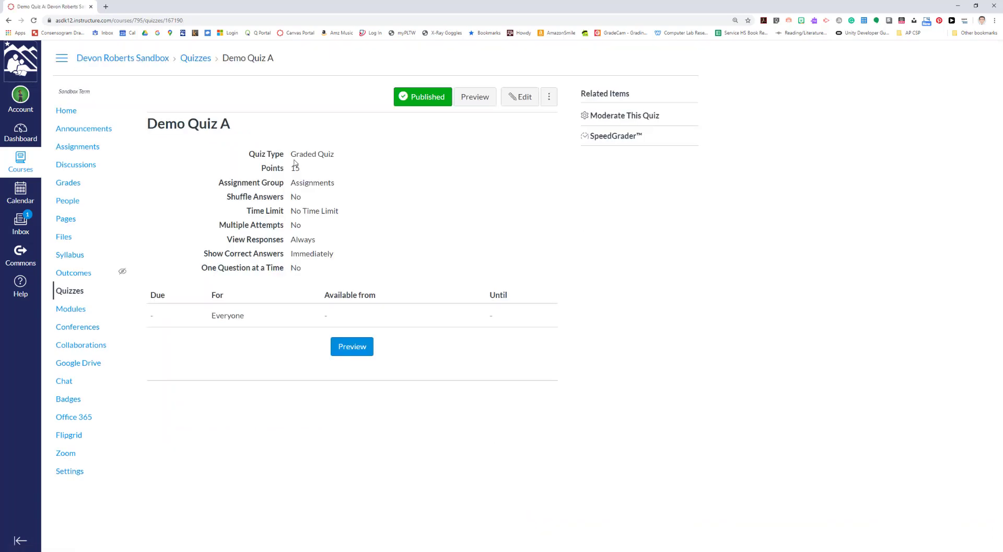
double_click(291, 168)
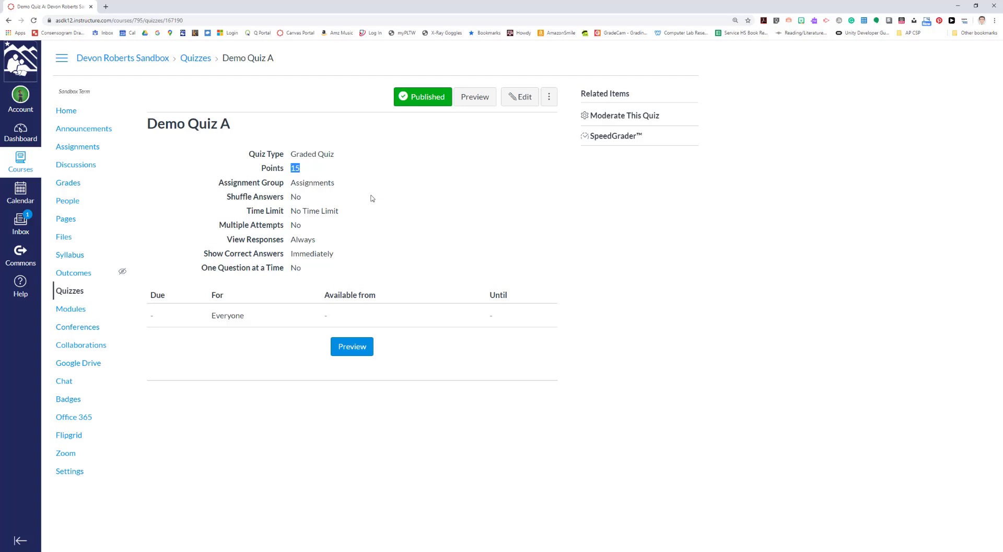